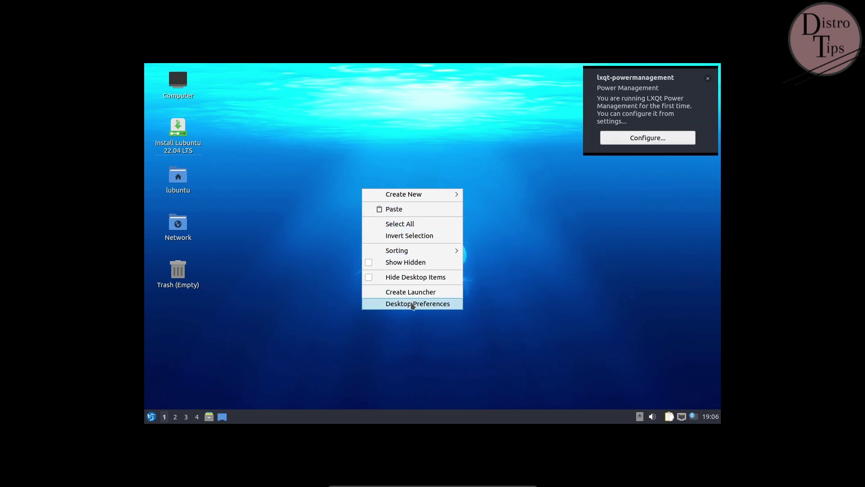
Step: Switch the display resolution from 1280x800 to 1920x1080 in LXQt Monitor Settings, keep it, and close
left_click(251, 201)
left_click(151, 418)
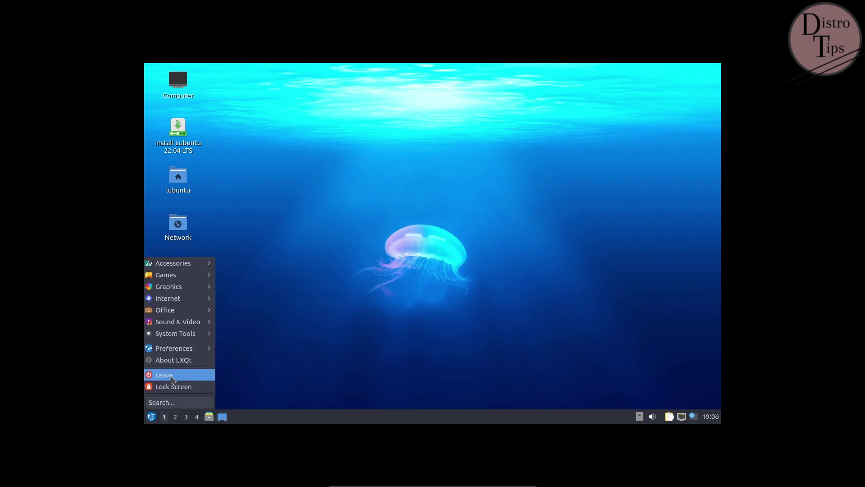
mouse_move(176, 348)
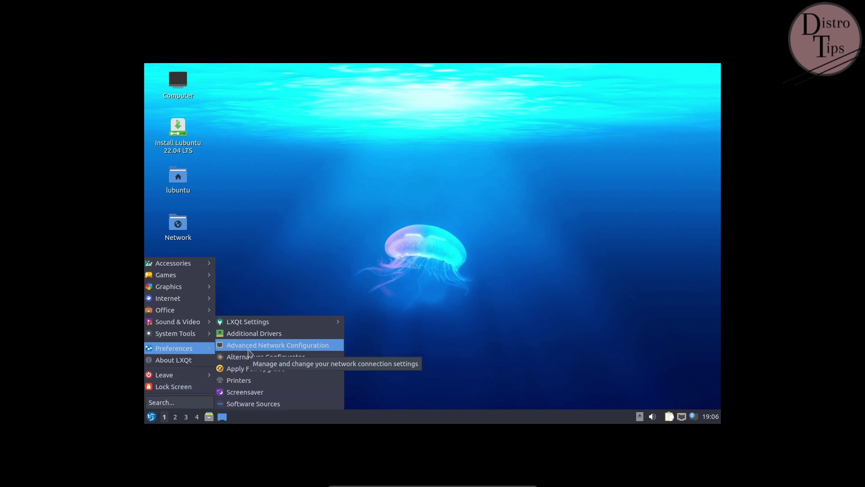
mouse_move(261, 321)
left_click(387, 332)
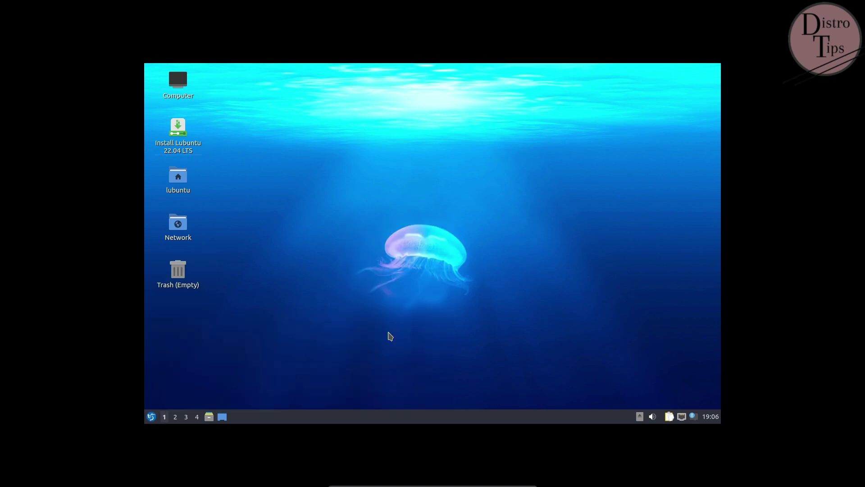
left_click(527, 233)
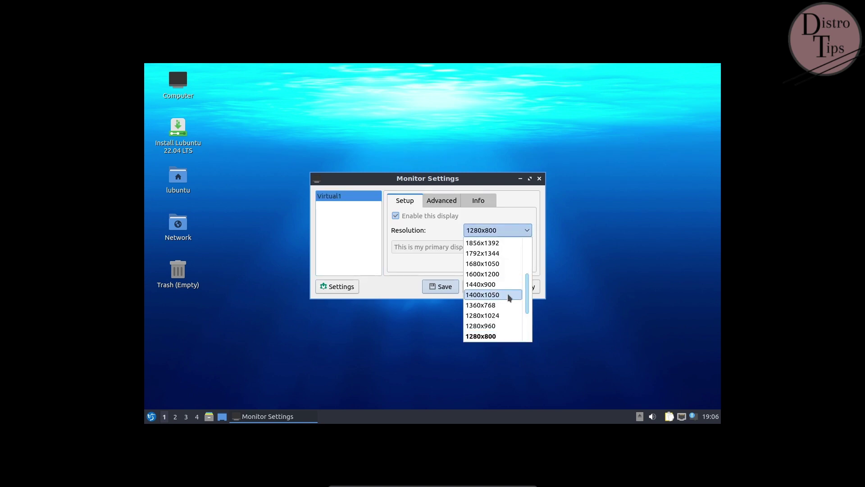
scroll(502, 304, "up", 5)
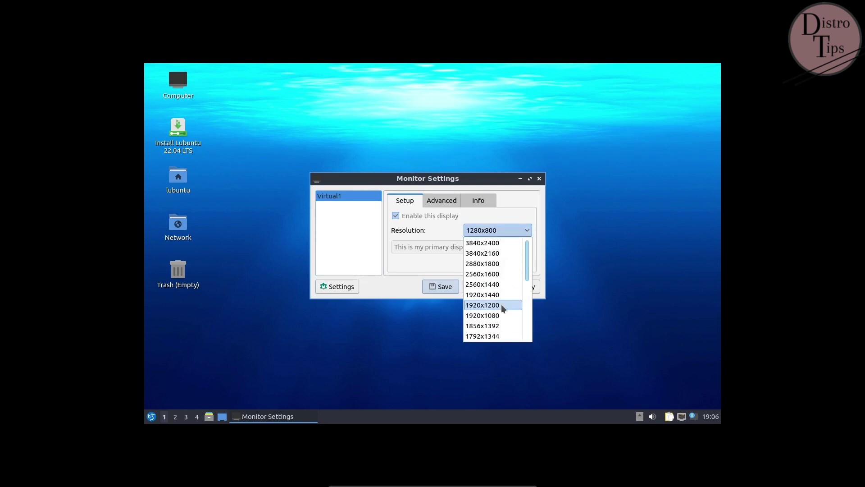
left_click(502, 315)
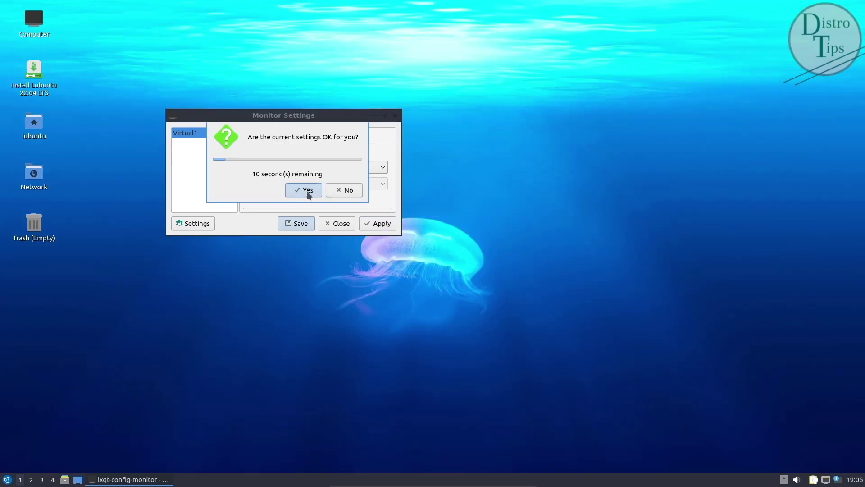
left_click(305, 189)
left_click(395, 116)
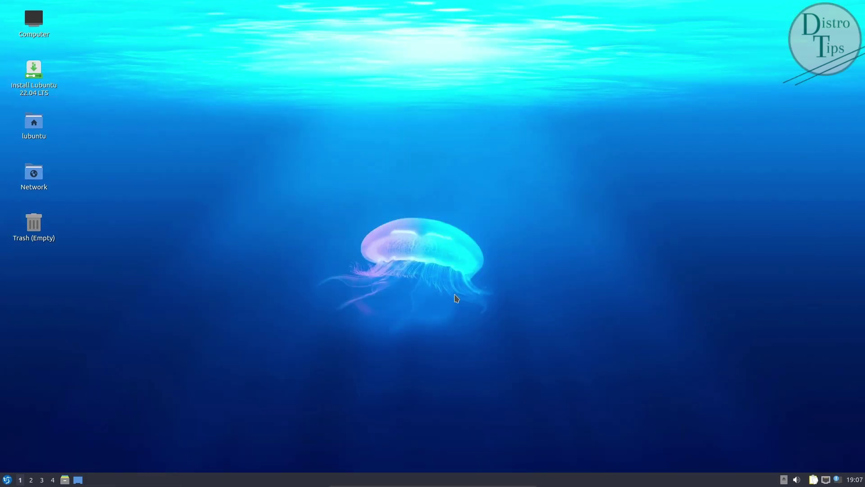
Step: Check the calendar, notifications, network connections and volume mixer from the system tray
left_click(854, 483)
left_click(854, 484)
left_click(837, 480)
left_click(837, 481)
left_click(825, 481)
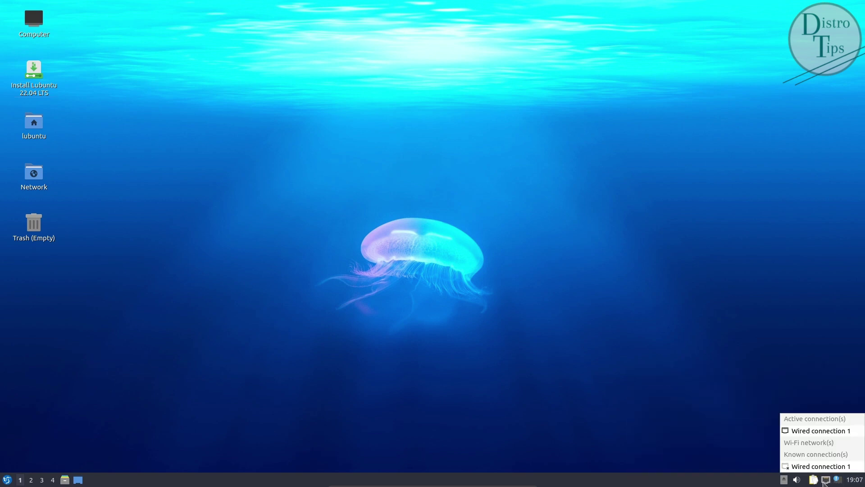
left_click(825, 481)
left_click(797, 480)
left_click(796, 480)
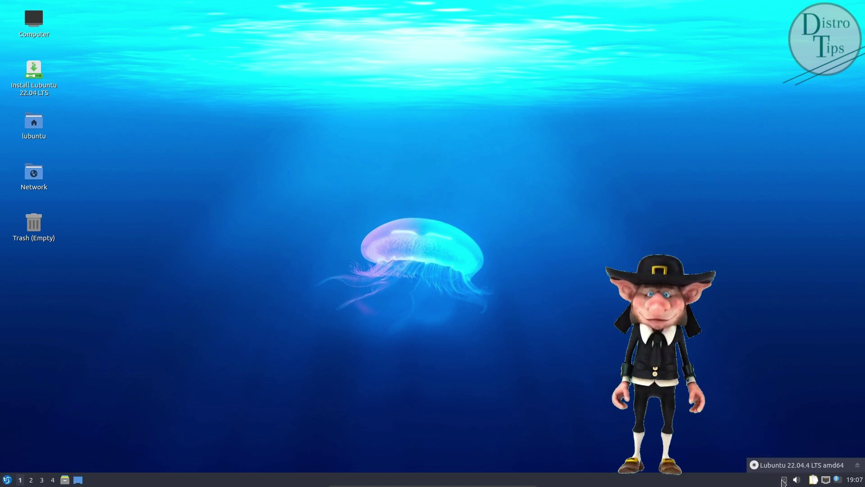
Step: Browse the application menu categories down to the Accessories list
left_click(6, 479)
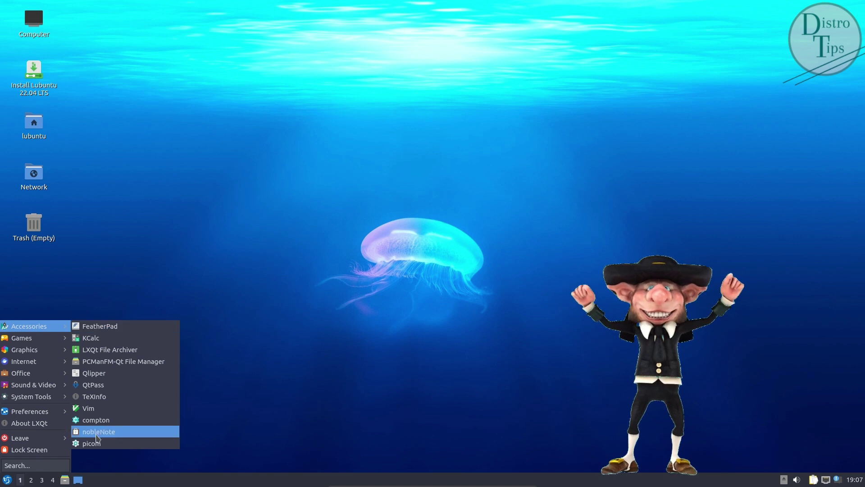
mouse_move(38, 339)
mouse_move(43, 363)
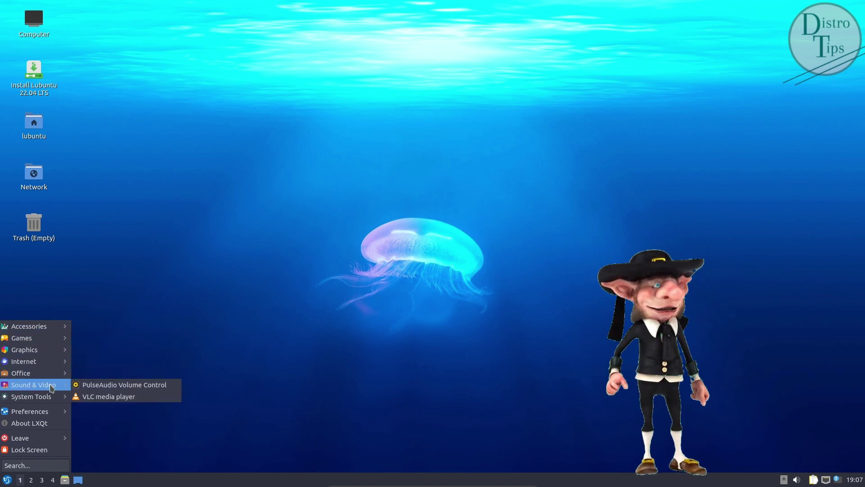
mouse_move(57, 399)
mouse_move(58, 416)
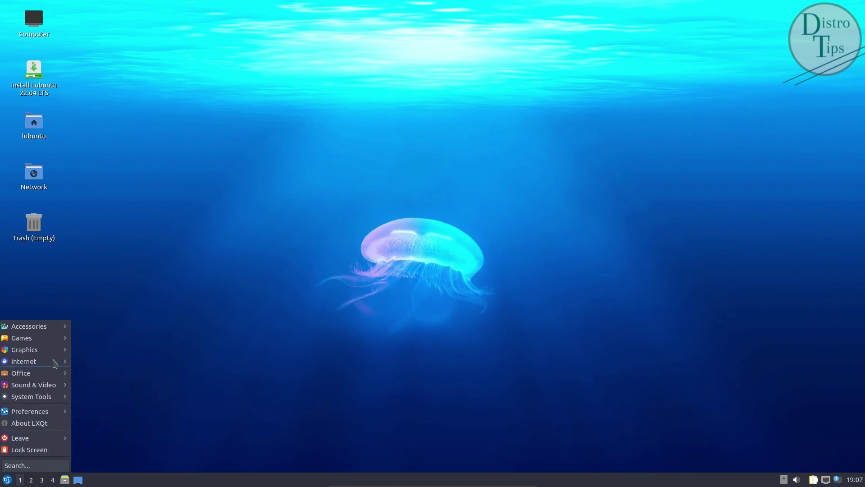
Step: Launch KCalc from Accessories and view its About dialog showing version 21.12.3
mouse_move(62, 330)
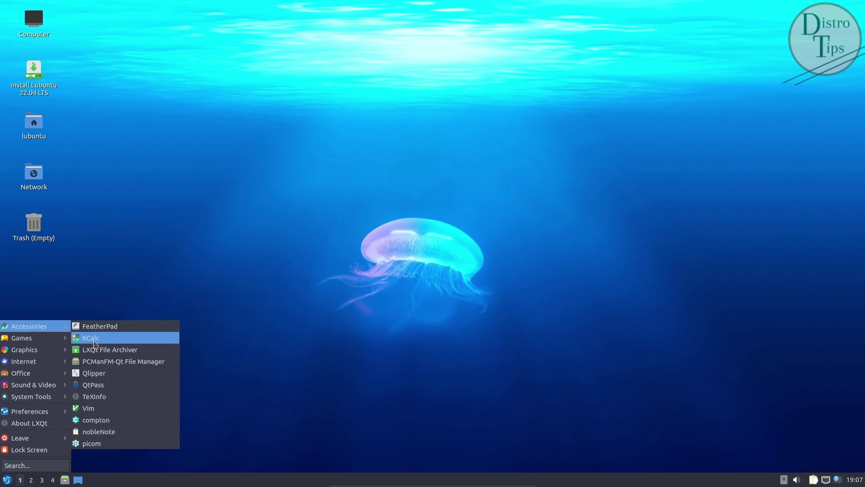
left_click(92, 338)
left_click(458, 187)
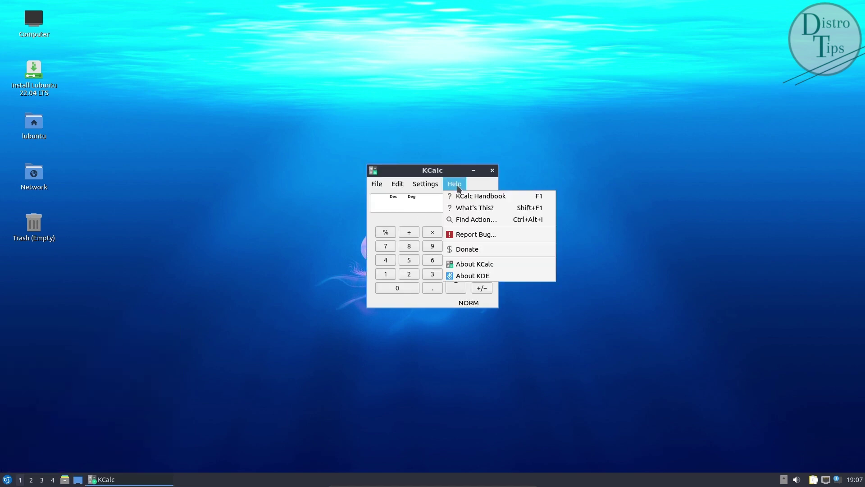
left_click(486, 267)
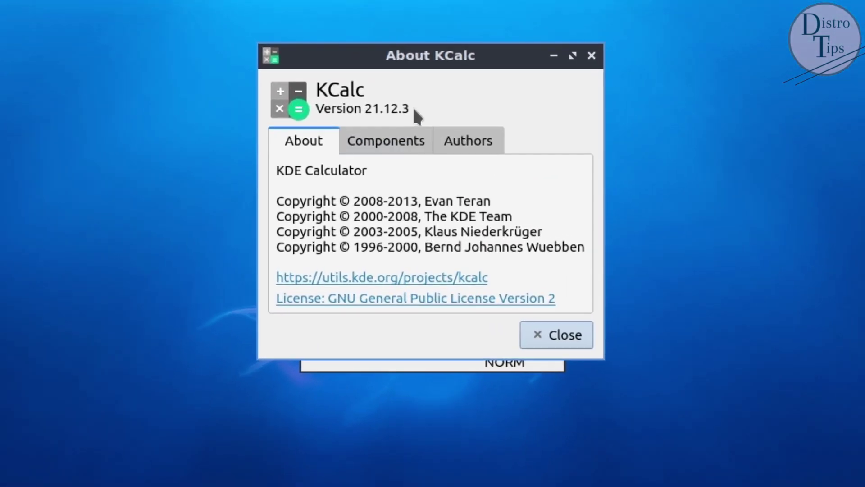
left_click_drag(411, 109, 318, 88)
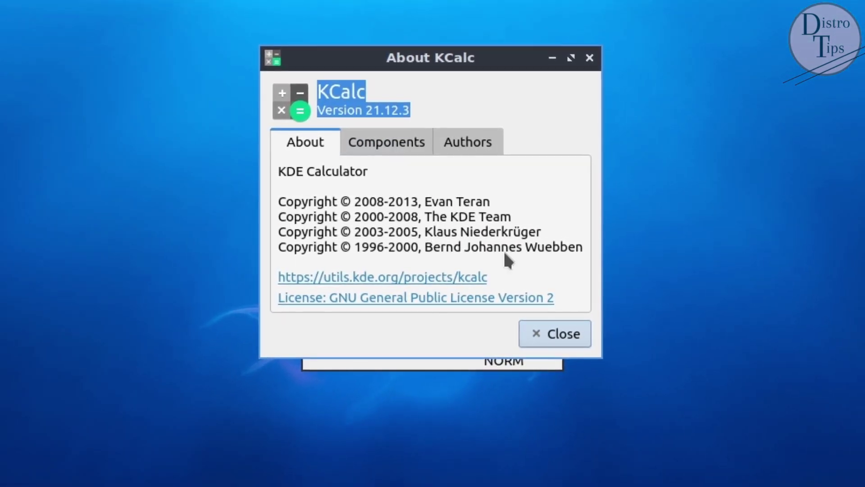
Step: Review the Components and Authors tabs of About KCalc, then close the dialog
left_click(391, 143)
left_click_drag(384, 197, 266, 172)
scroll(495, 282, "down", 1)
left_click_drag(487, 248, 284, 227)
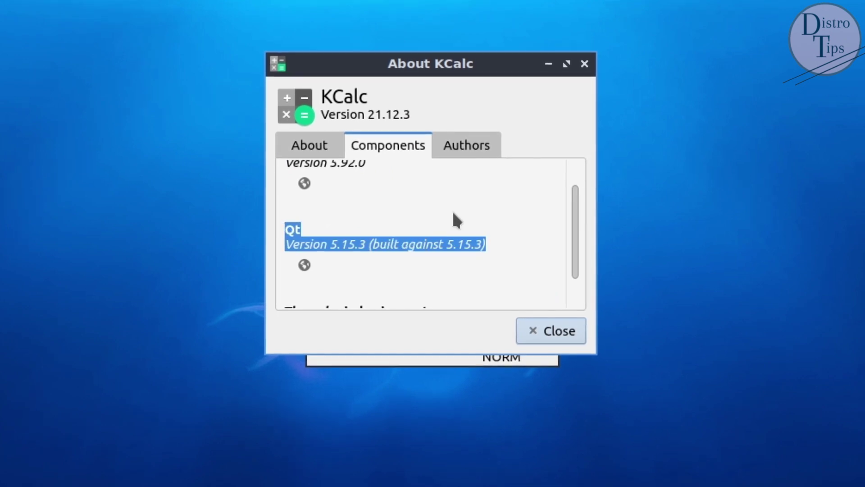
scroll(485, 248, "down", 1)
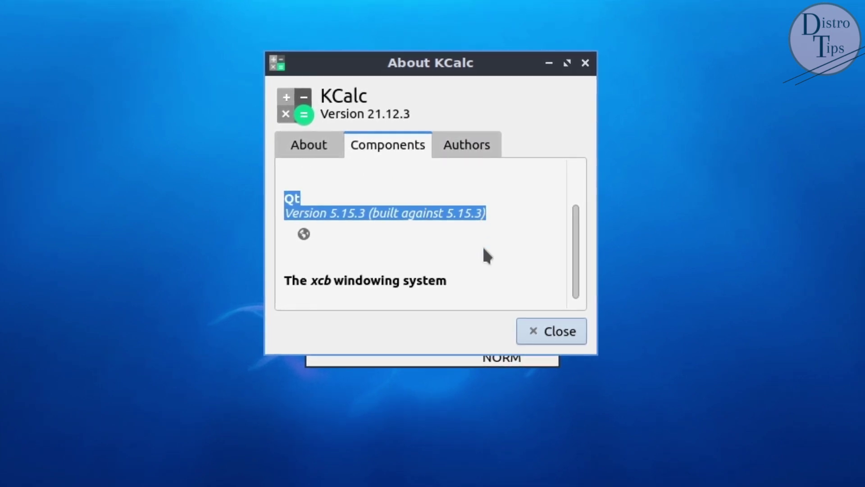
left_click(489, 144)
scroll(464, 253, "down", 5)
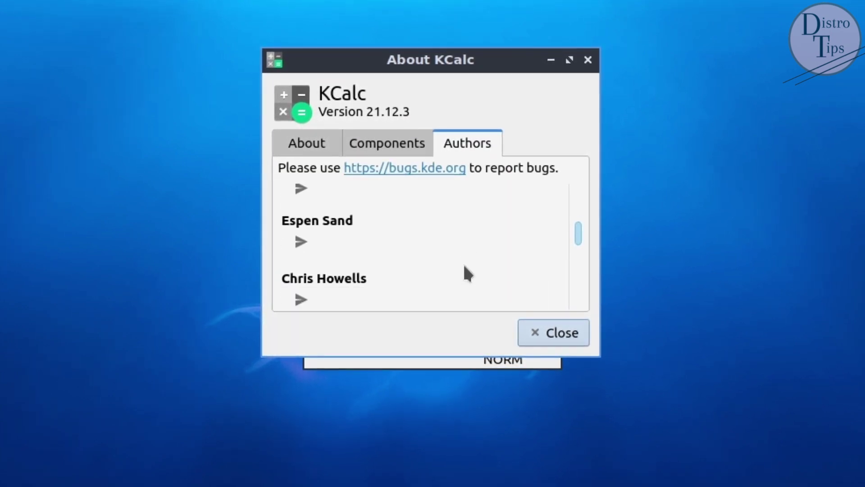
scroll(463, 263, "down", 5)
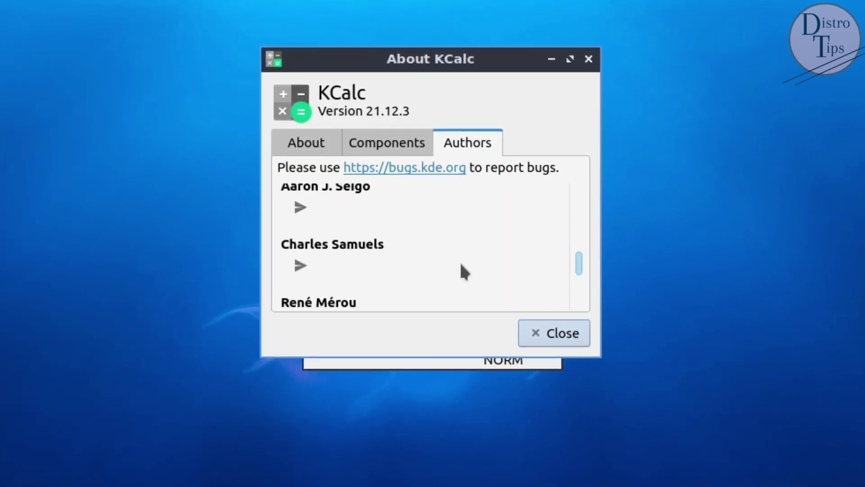
key("ctrl+Tab")
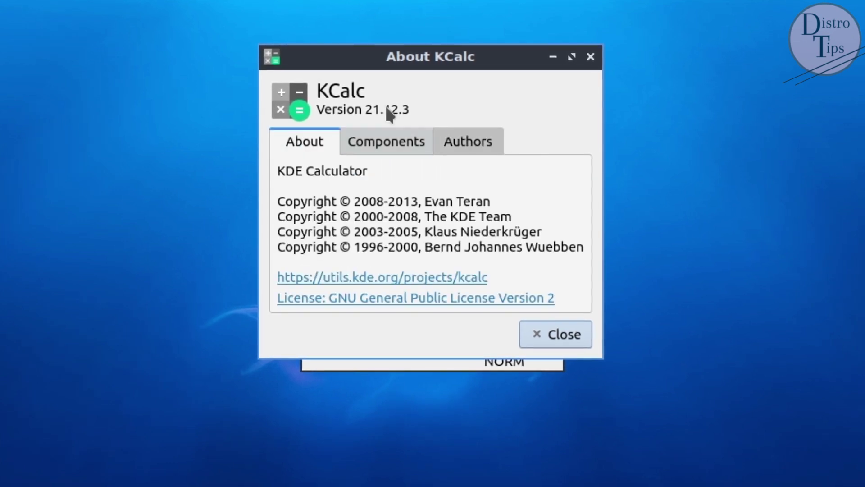
left_click_drag(409, 108, 309, 91)
left_click(540, 334)
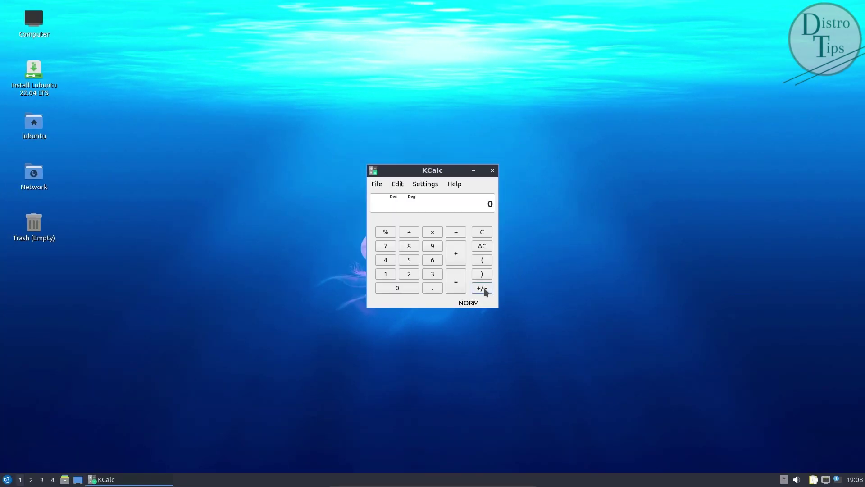
Step: Switch KCalc to Science Mode
left_click(425, 184)
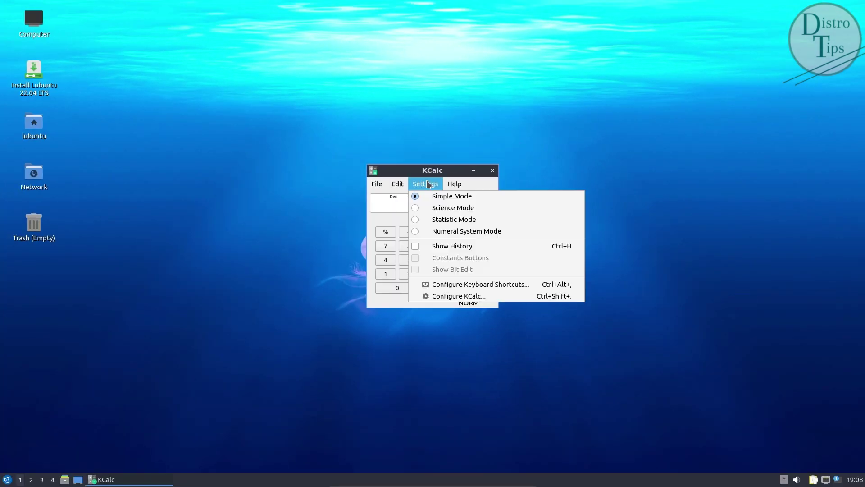
left_click(453, 207)
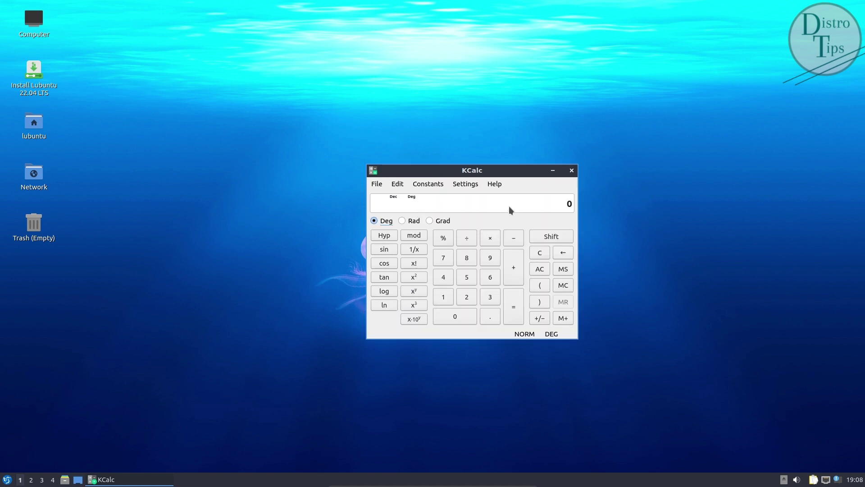
left_click(397, 184)
mouse_move(465, 184)
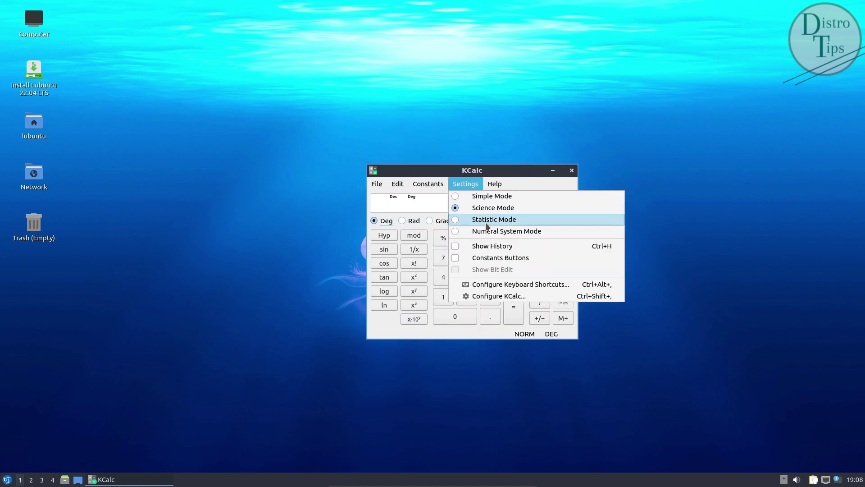
Step: Look through KCalc's Font, Colors, Constants and General settings, then close KCalc
left_click(510, 293)
left_click(352, 188)
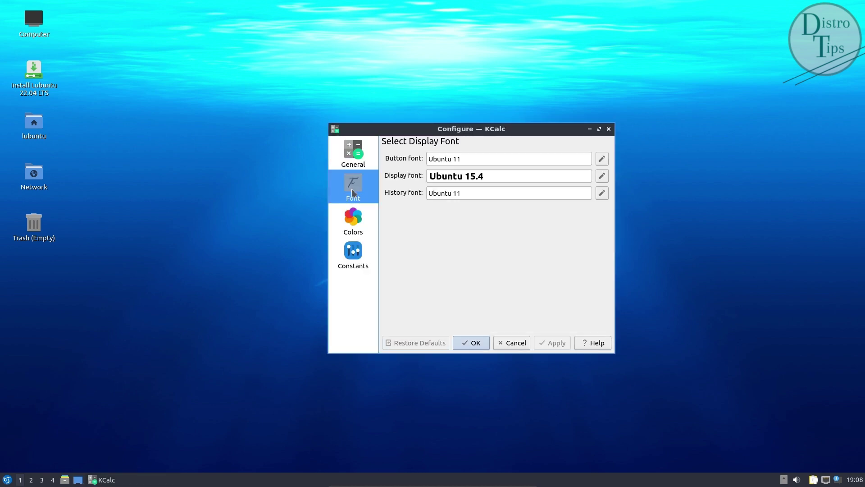
left_click(355, 220)
scroll(491, 252, "down", 1)
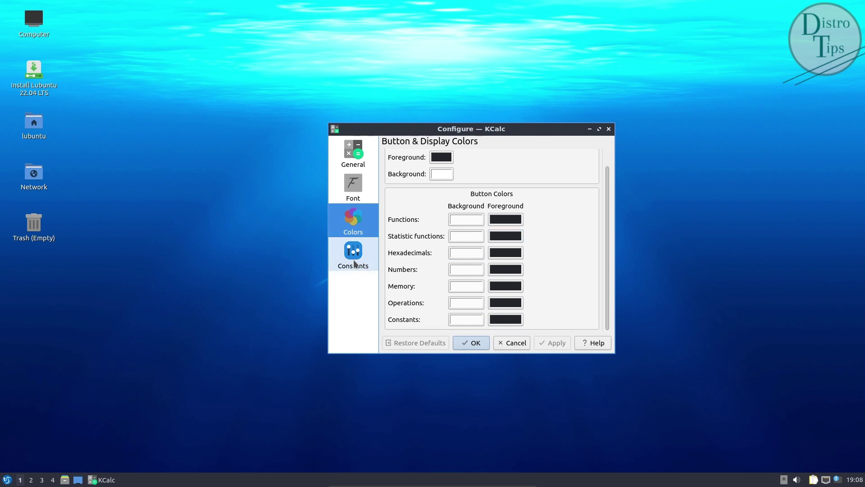
left_click(355, 260)
left_click(356, 153)
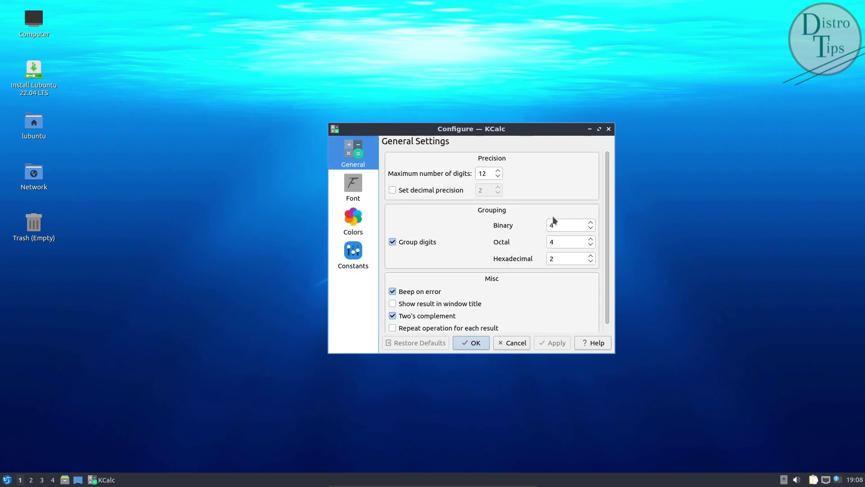
left_click(608, 130)
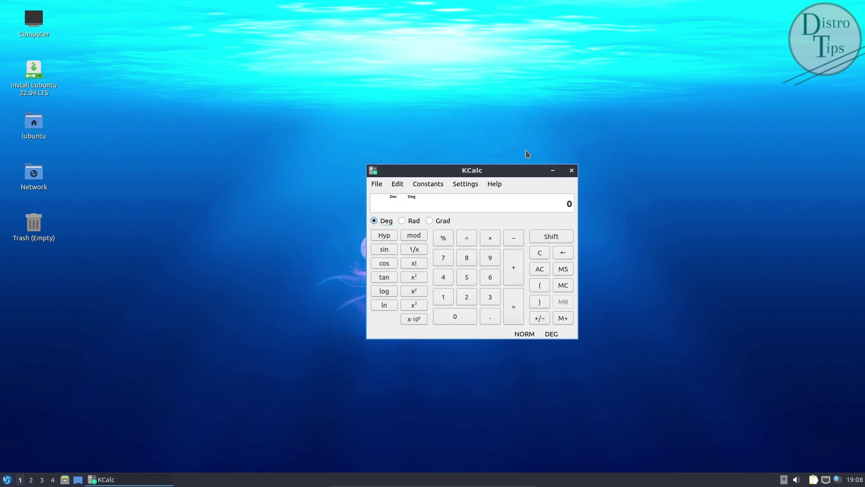
left_click(572, 172)
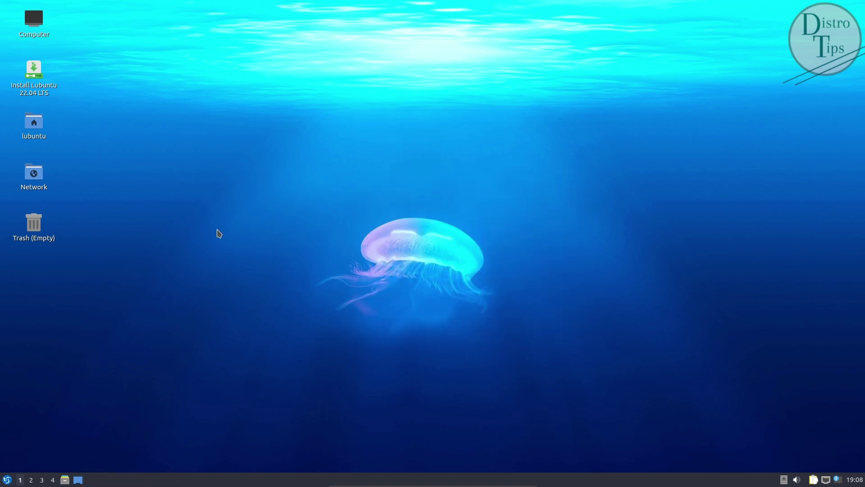
Step: Open the home folder in the file manager, enlarge the window, and browse Applications > Preferences
left_click(64, 480)
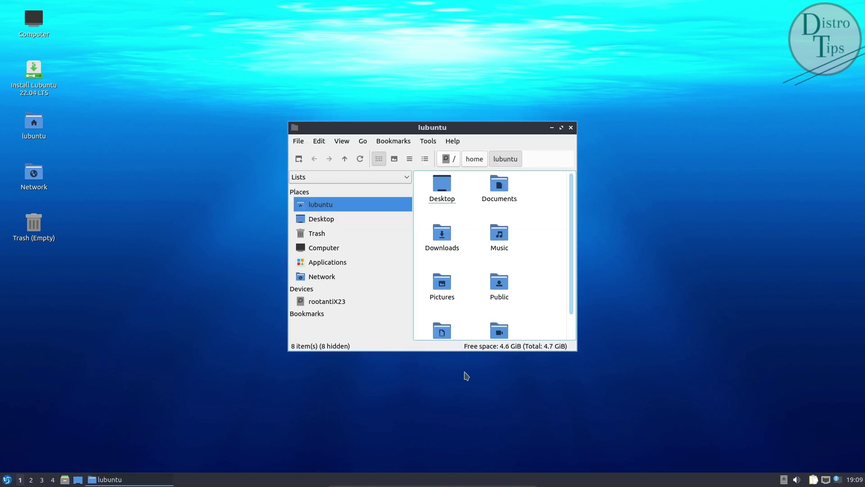
left_click_drag(578, 351, 611, 373)
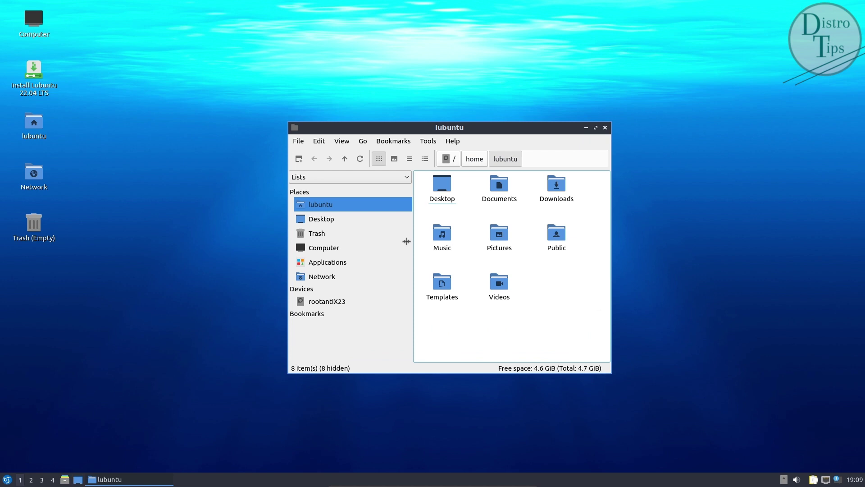
left_click(339, 263)
left_click(611, 256)
left_click_drag(608, 253, 716, 265)
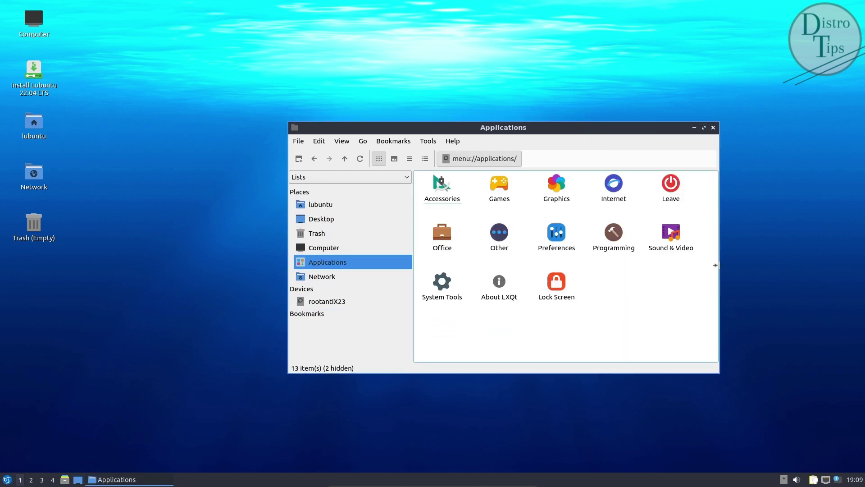
left_click(555, 237)
double_click(559, 234)
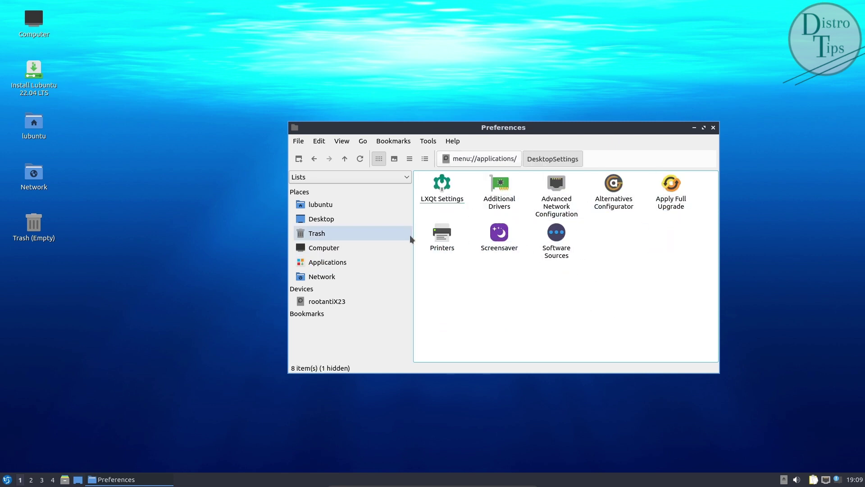
left_click(315, 158)
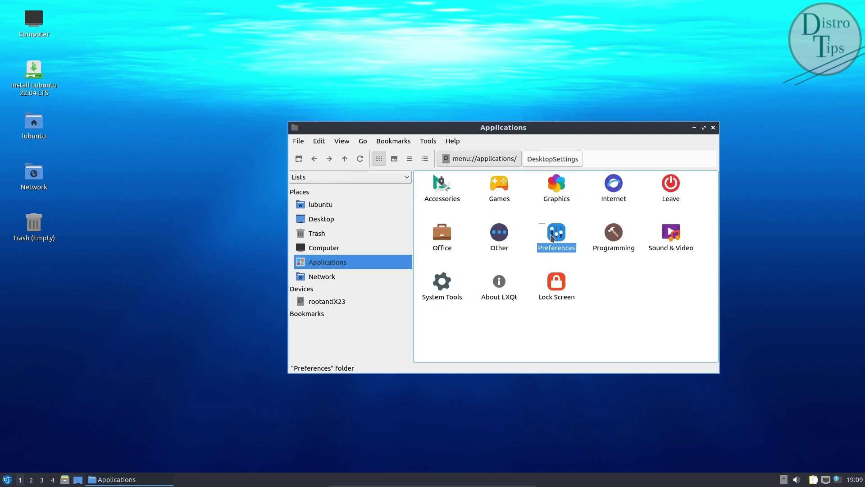
Step: View the rootantiX23 drive's root filesystem, then return to the lubuntu home folder
left_click(360, 307)
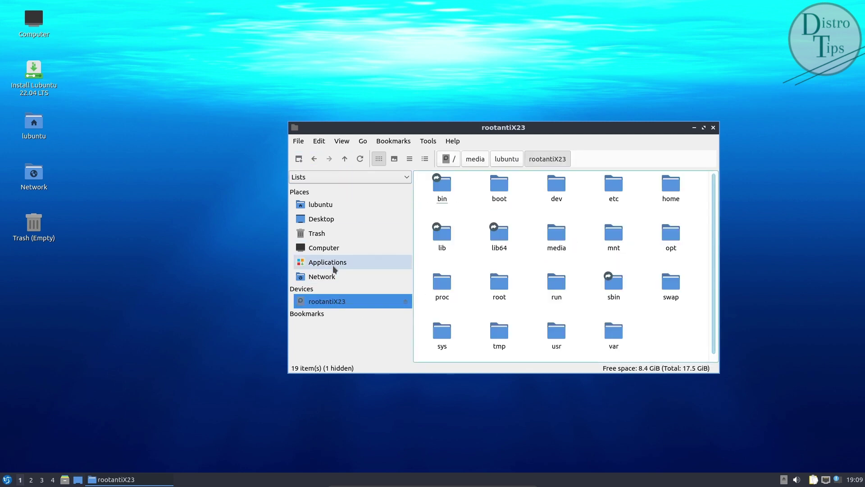
left_click(322, 205)
left_click(452, 141)
Step: Read PCManFM-Qt's About information, including License and Authors, then close it
left_click(460, 153)
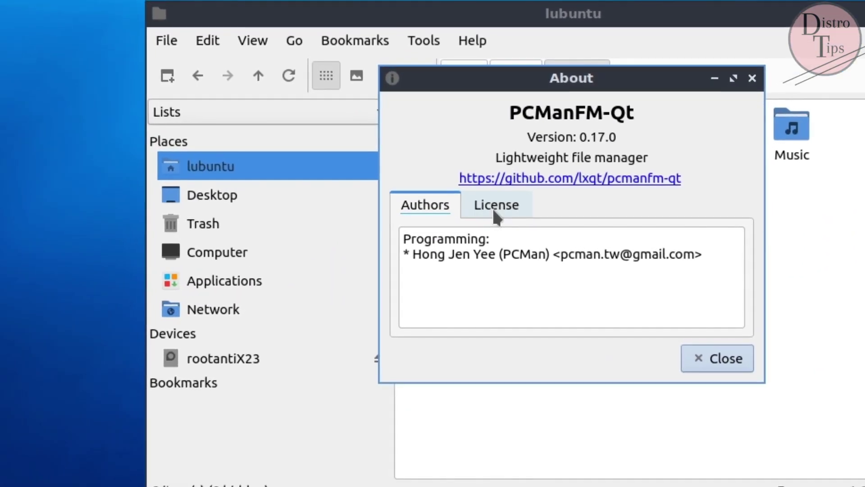
left_click(494, 210)
scroll(624, 344, "down", 4)
left_click(435, 210)
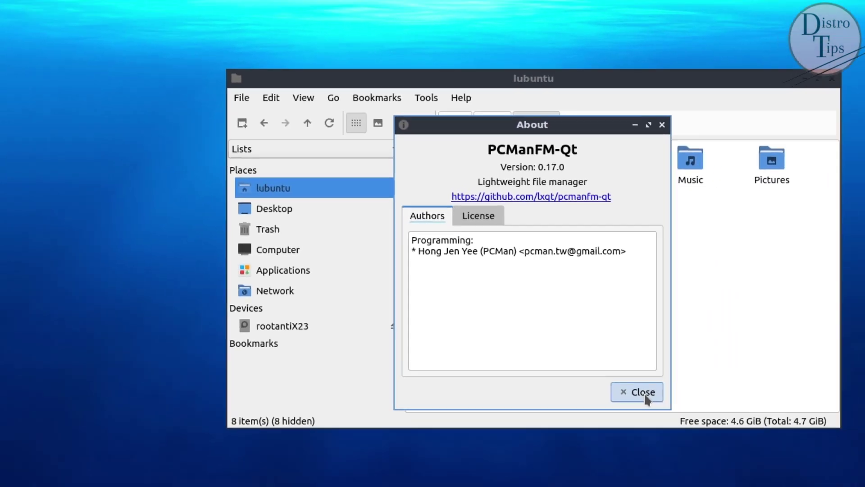
left_click(643, 392)
Step: Review every page of the file manager preferences, from Display to Advanced, and accept them
left_click(428, 141)
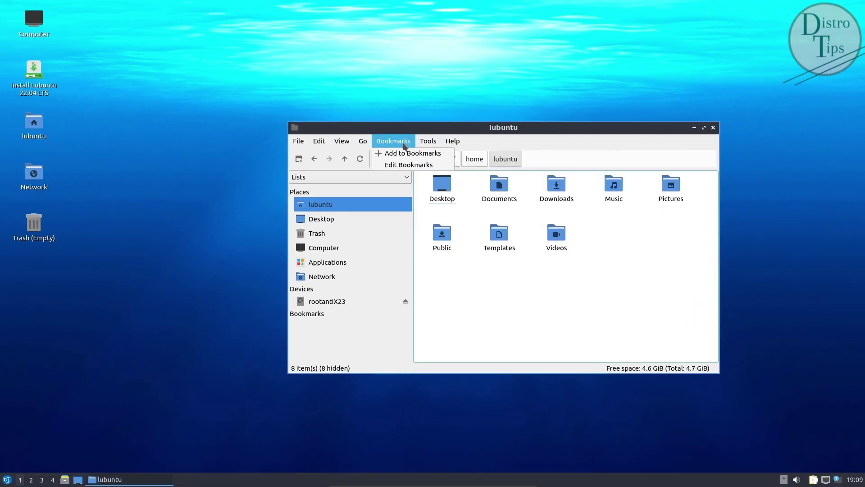
mouse_move(340, 145)
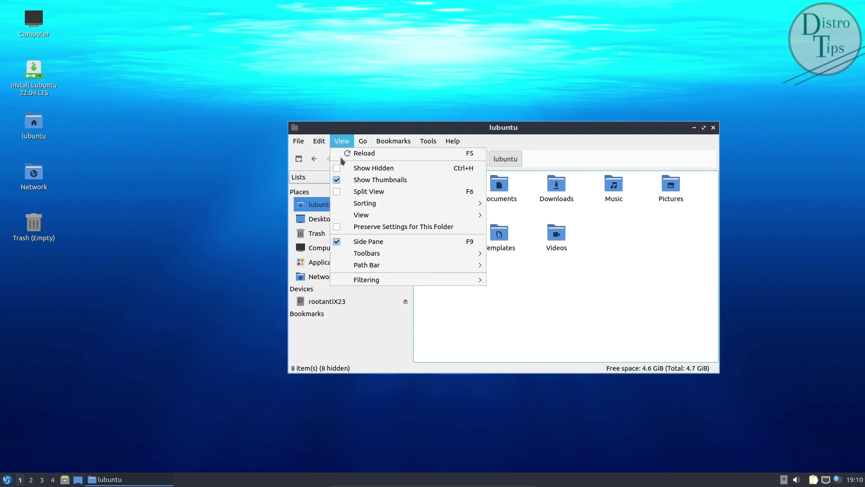
left_click(353, 256)
left_click(298, 131)
left_click(308, 141)
left_click(309, 154)
left_click(306, 164)
left_click(303, 172)
left_click(307, 124)
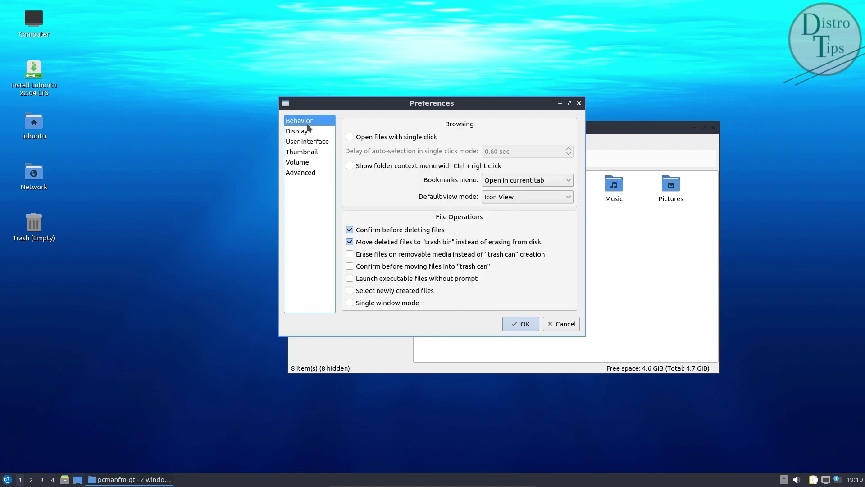
left_click(531, 327)
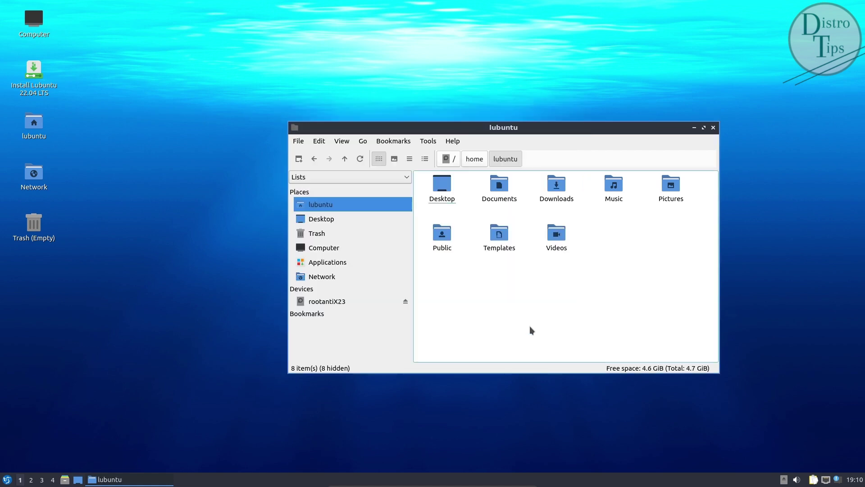
Step: Start FeatherPad from Applications > Accessories and center its window on screen
left_click(303, 144)
left_click(404, 266)
left_click(361, 262)
left_click(438, 187)
double_click(438, 187)
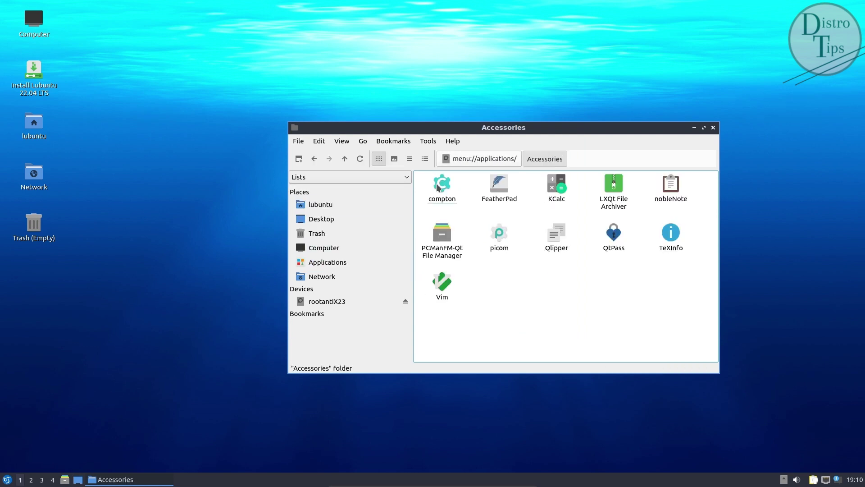
double_click(501, 182)
left_click_drag(135, 9, 476, 150)
Step: View FeatherPad's About information, including Translators and License, then close it
left_click(459, 162)
left_click(477, 188)
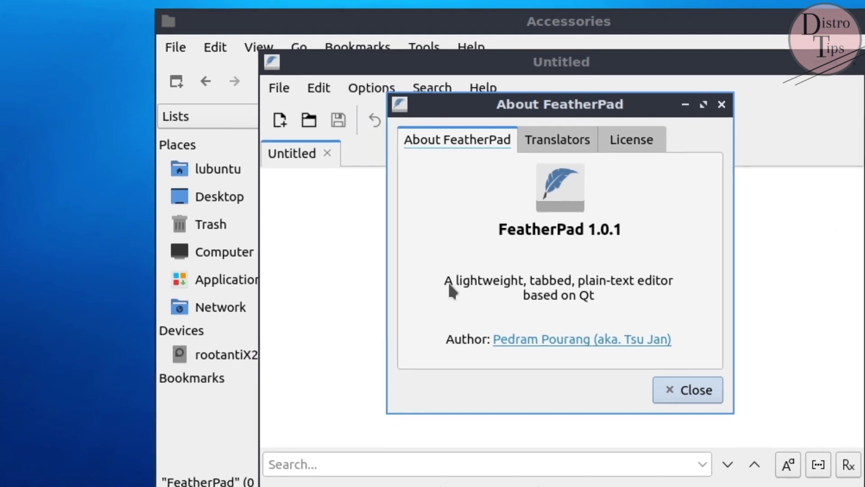
left_click(561, 136)
left_click(645, 155)
left_click(458, 143)
key("Escape")
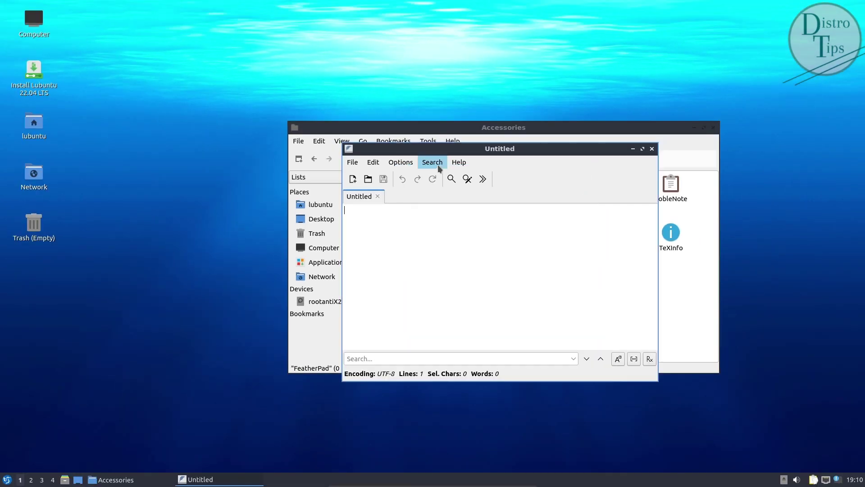
Step: Browse FeatherPad's Text, Files, Shortcuts and Syntax Colors preferences, then close the editor
left_click(397, 162)
left_click(424, 253)
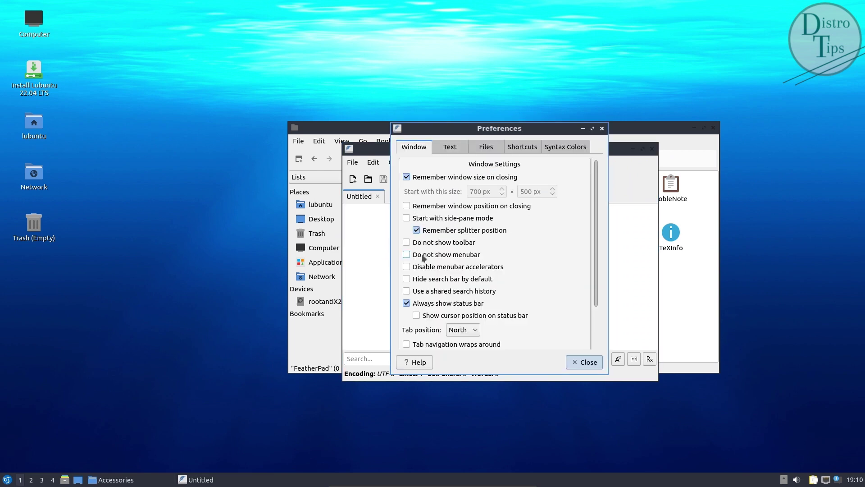
left_click(463, 151)
left_click(495, 150)
left_click(527, 150)
left_click(566, 147)
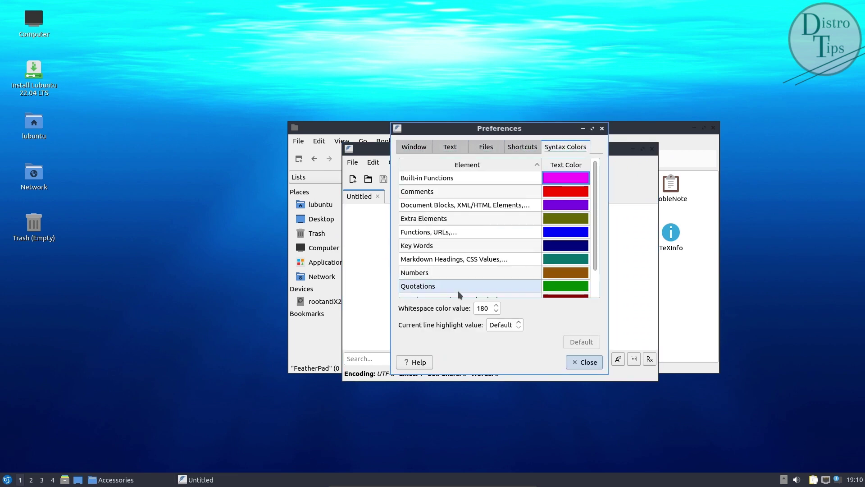
left_click(585, 362)
left_click(652, 149)
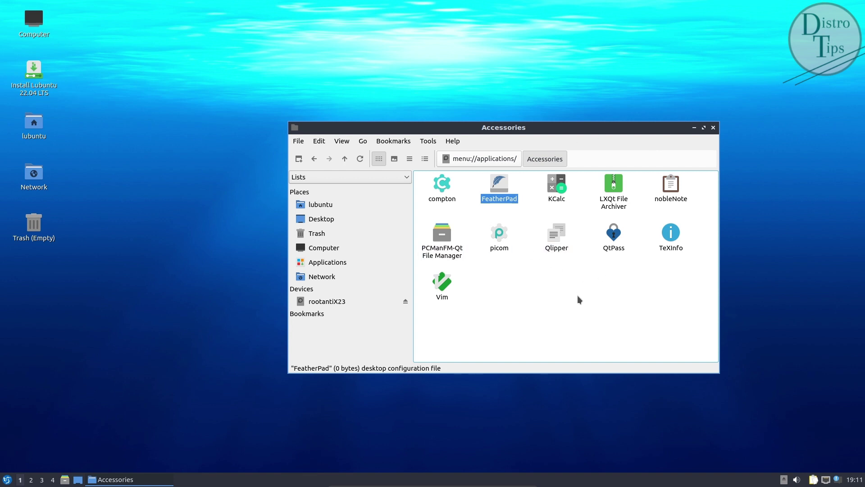
double_click(620, 241)
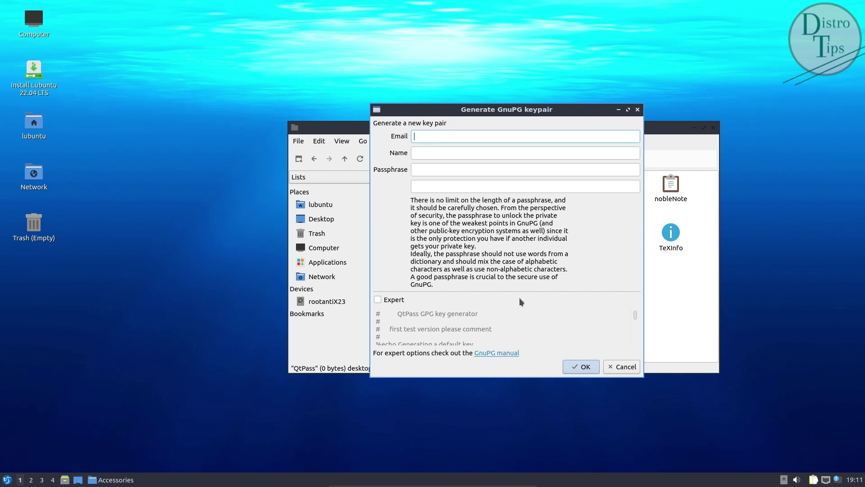
left_click(586, 366)
key("Return")
left_click(637, 109)
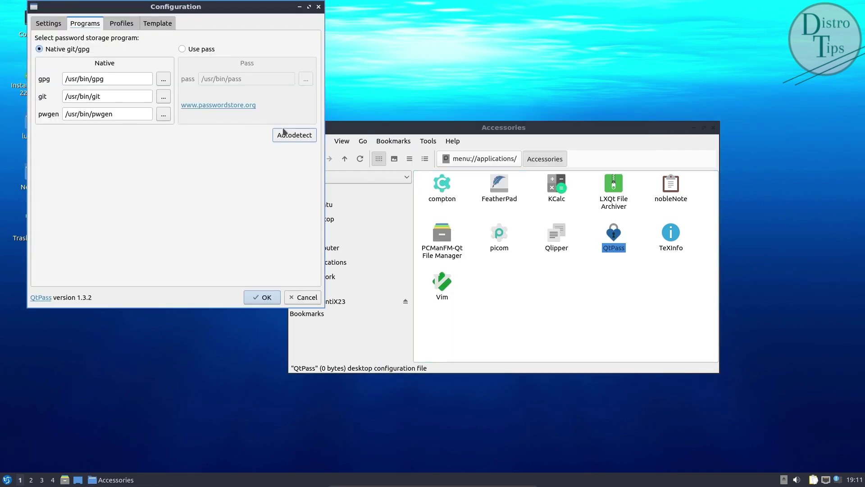
left_click(122, 23)
left_click_drag(239, 25, 528, 91)
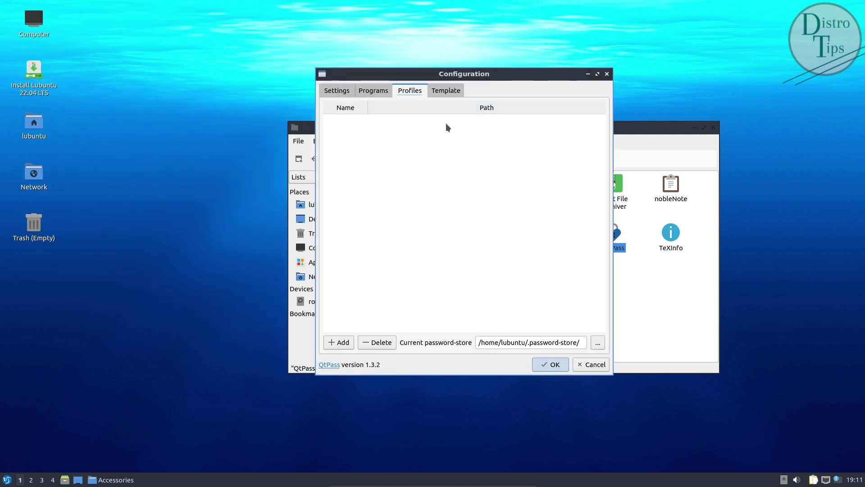
left_click(446, 90)
left_click(638, 143)
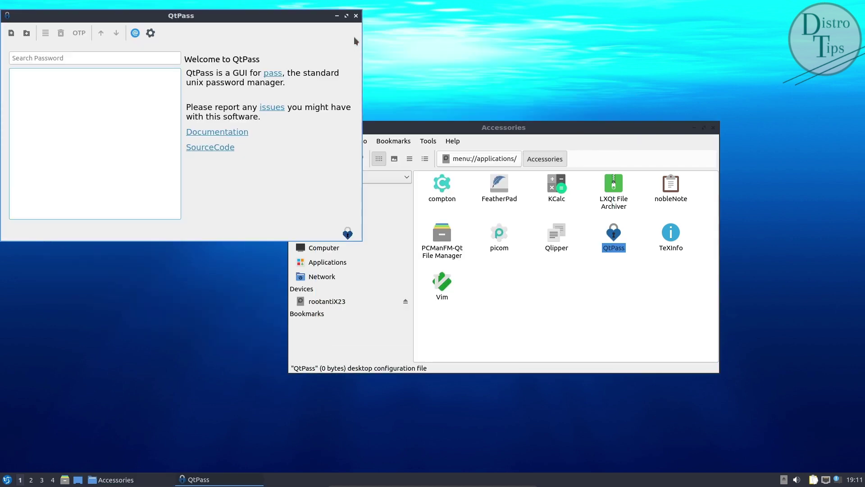
left_click(359, 10)
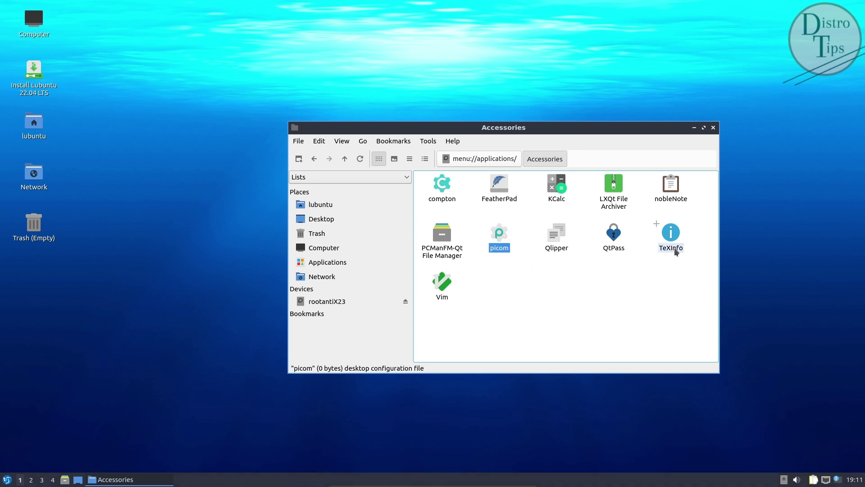
Step: Open the Sound & Video applications and start PulseAudio Volume Control
left_click(333, 262)
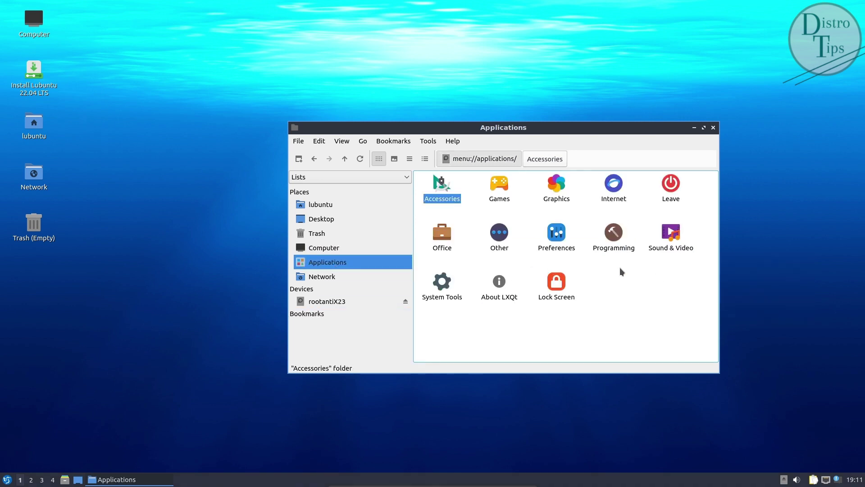
double_click(671, 235)
left_click(449, 200)
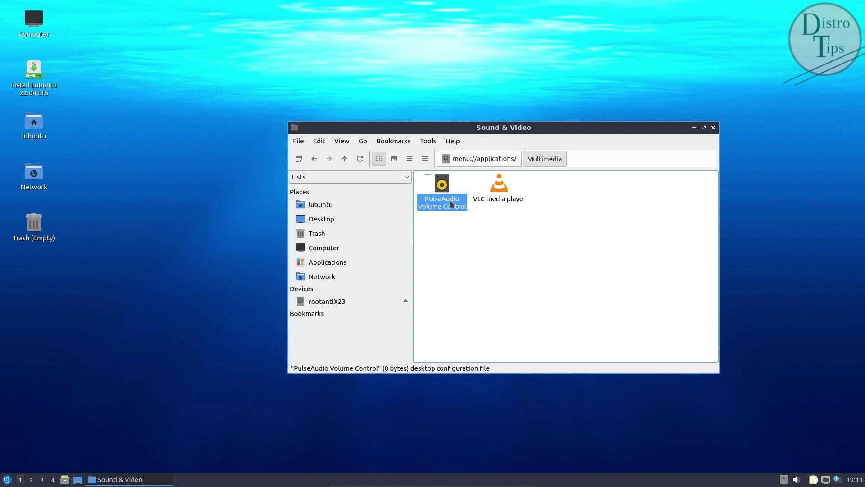
double_click(450, 200)
Step: Check the recording, playback, input device and configuration tabs, close it, and start VLC
left_click(299, 110)
left_click(280, 108)
left_click(419, 109)
left_click(462, 108)
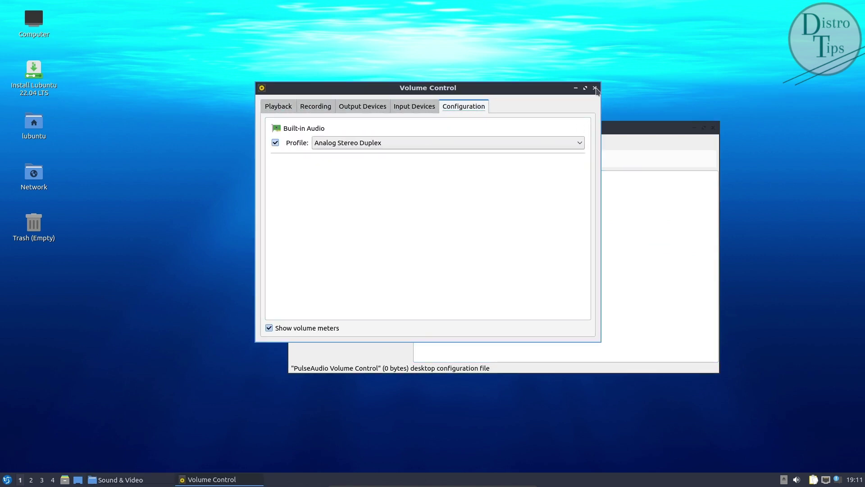
left_click(594, 88)
double_click(503, 194)
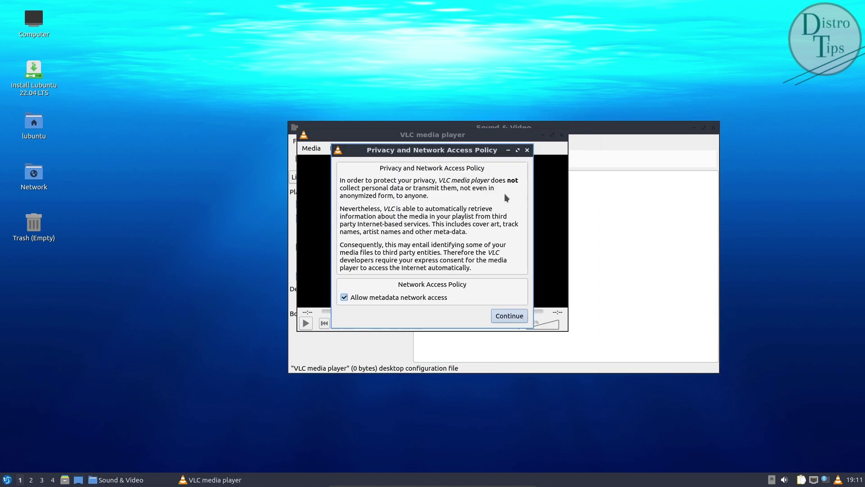
Step: Accept VLC's network policy and review its About build info, authors, license and credits
left_click(511, 317)
left_click(511, 147)
left_click(523, 174)
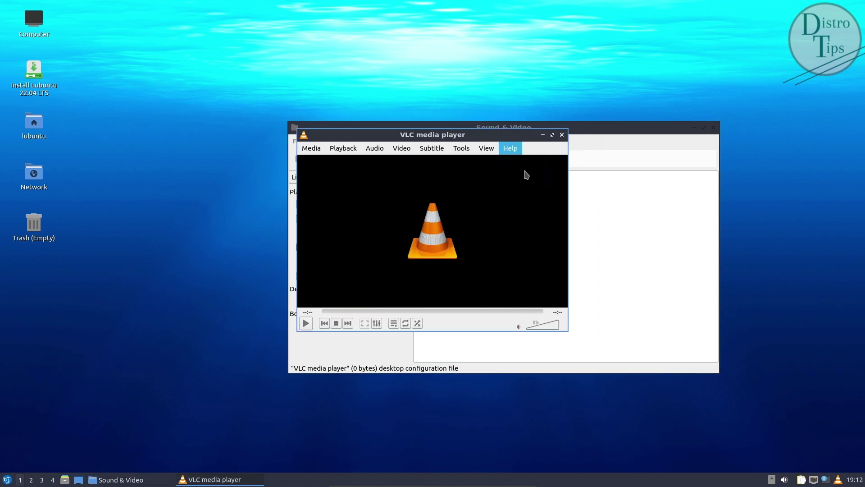
left_click(443, 171)
left_click(444, 171)
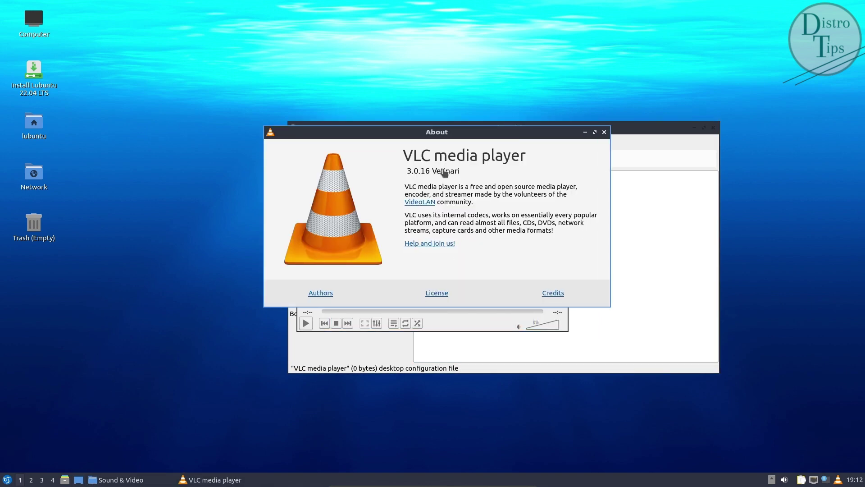
left_click(322, 293)
left_click(428, 294)
left_click(560, 296)
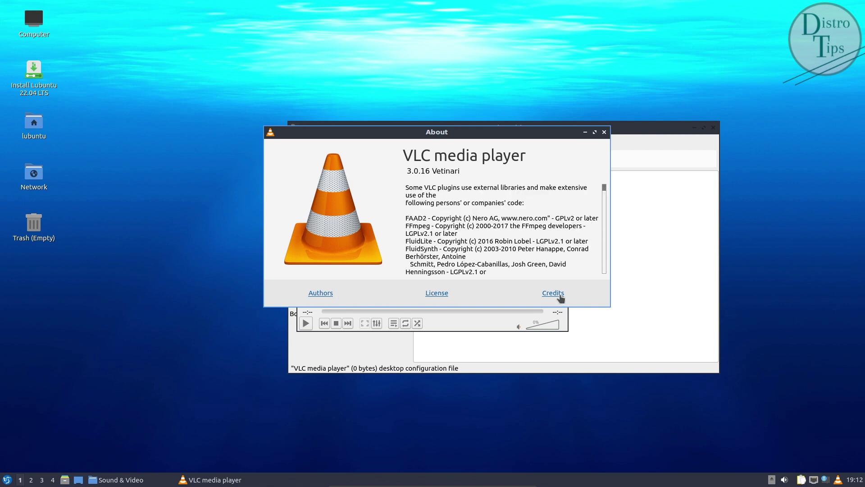
scroll(534, 261, "down", 10)
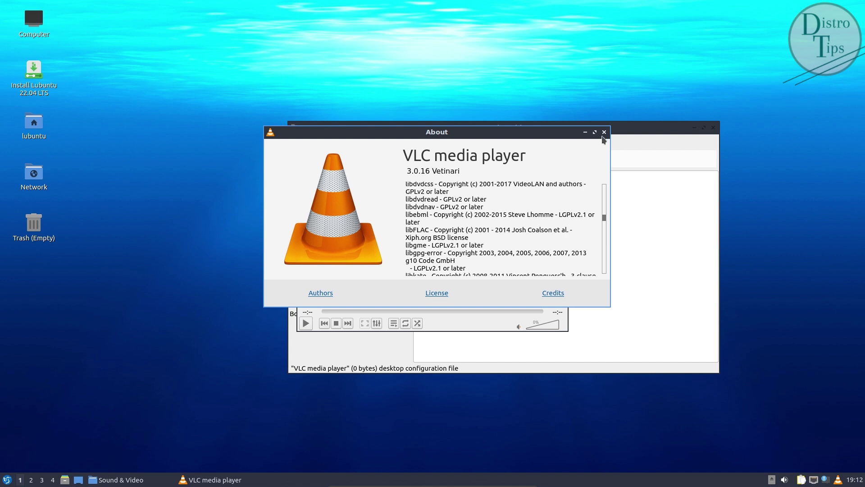
left_click(605, 132)
Step: Browse VLC's Audio, Video, Subtitles / OSD, Input / Codecs and Hotkeys preferences, then close them
left_click(487, 148)
mouse_move(457, 150)
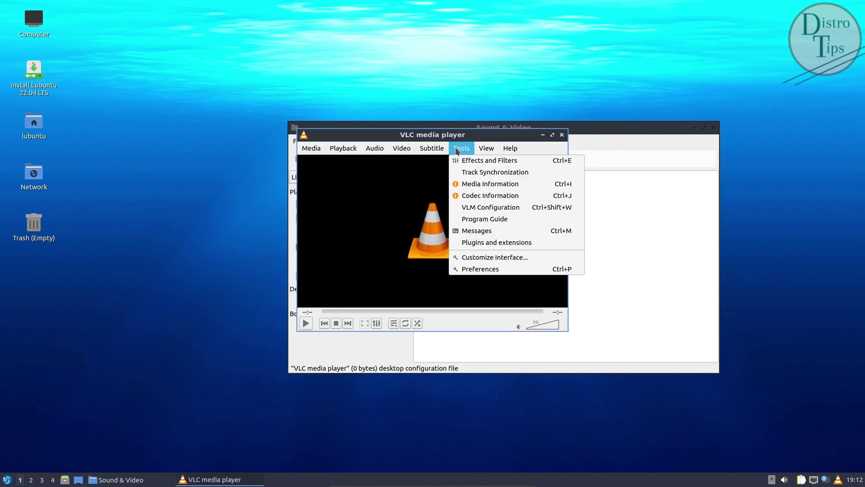
left_click(490, 269)
scroll(391, 250, "down", 5)
scroll(391, 250, "up", 5)
left_click(328, 113)
left_click(357, 106)
left_click(405, 106)
left_click(467, 112)
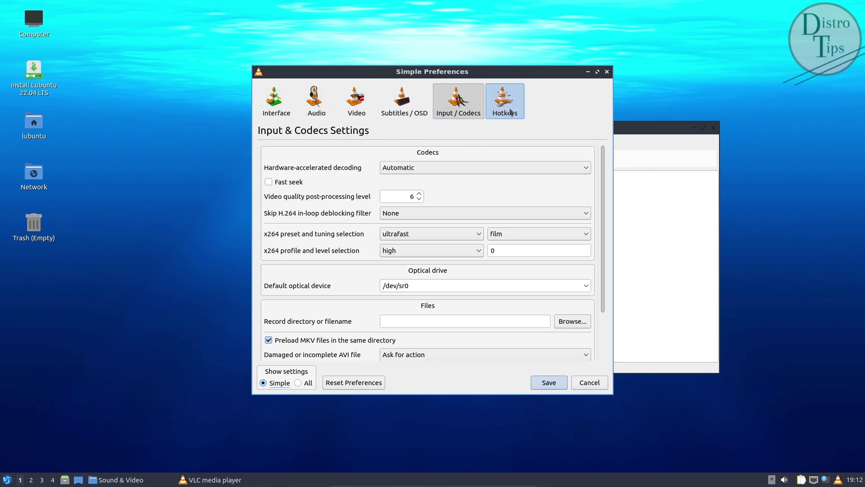
left_click(511, 112)
scroll(496, 263, "down", 15)
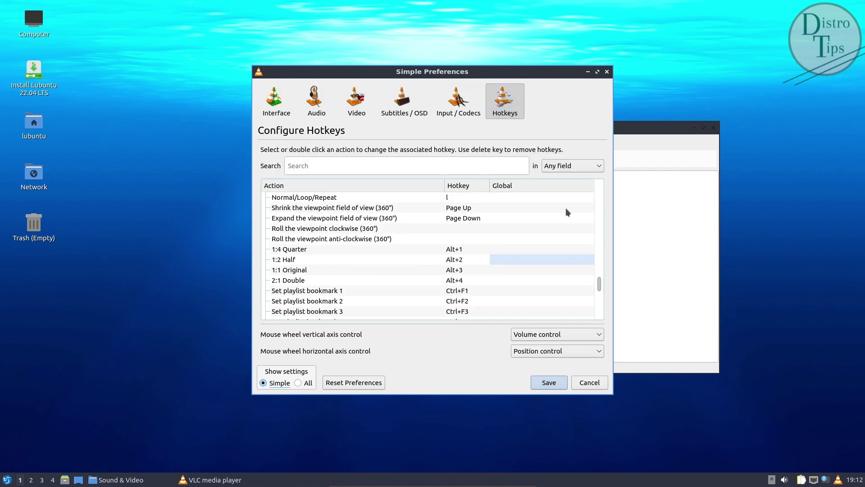
left_click(606, 71)
Step: Quit VLC media player and go to the Desktop folder
left_click(376, 147)
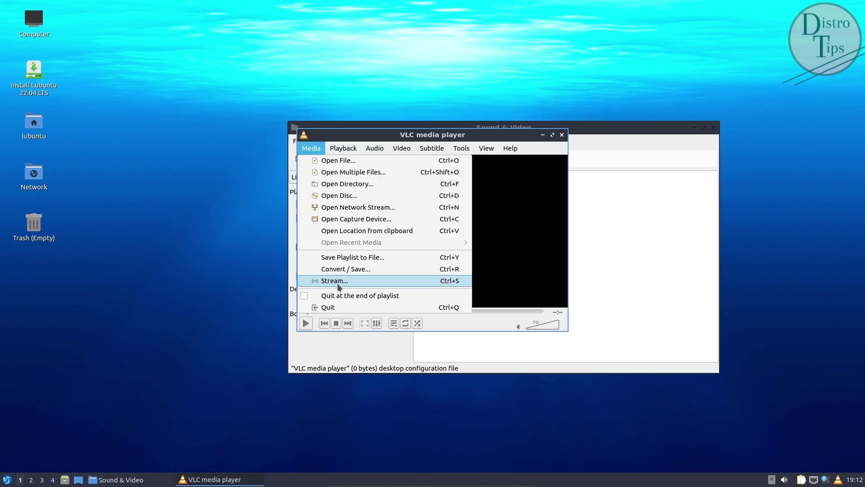
left_click(333, 307)
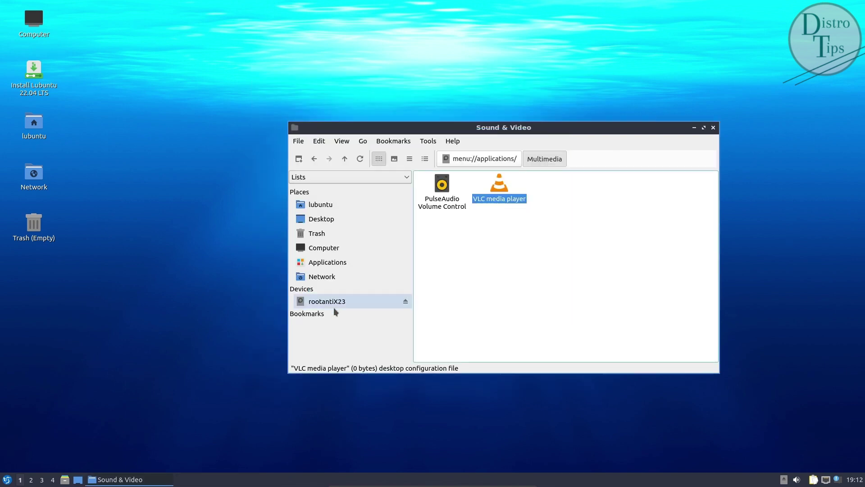
left_click(331, 221)
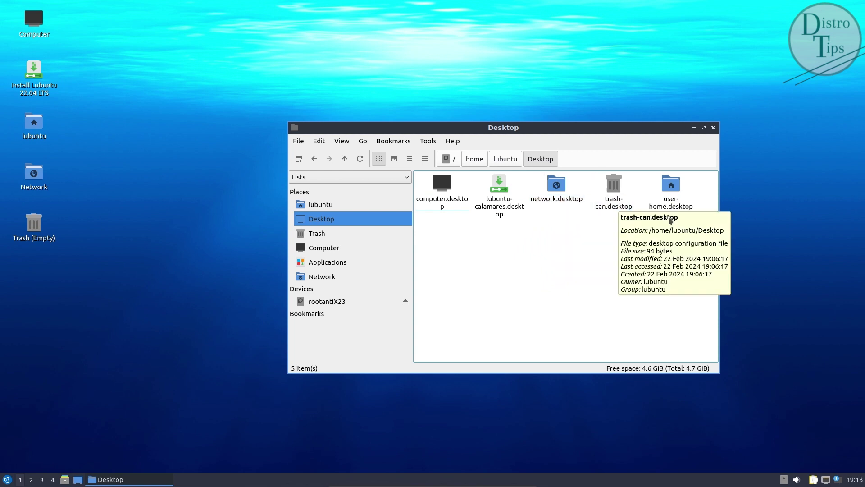
Step: Start the Lubuntu installer from the lubuntu-calamares.desktop launcher in the Desktop folder
left_click(499, 209)
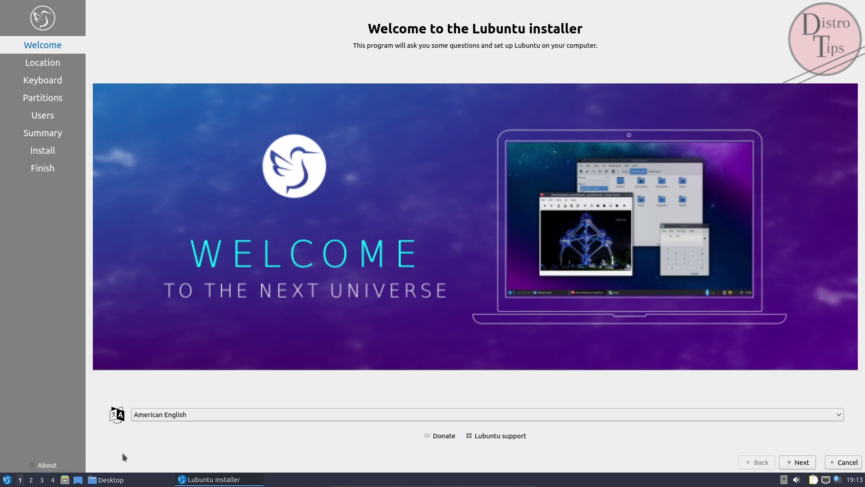
Step: Check the Calamares installer version, 3.2.61, in the About box
left_click(46, 469)
left_click_drag(363, 186, 405, 199)
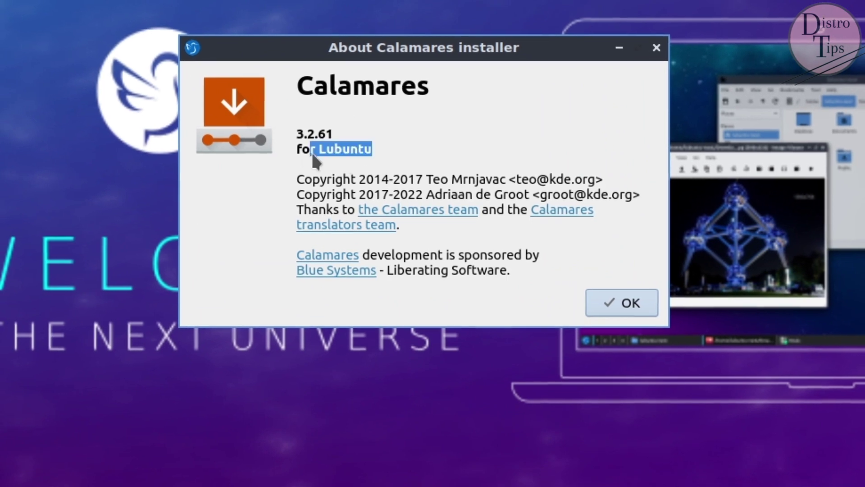
left_click_drag(429, 88, 319, 125)
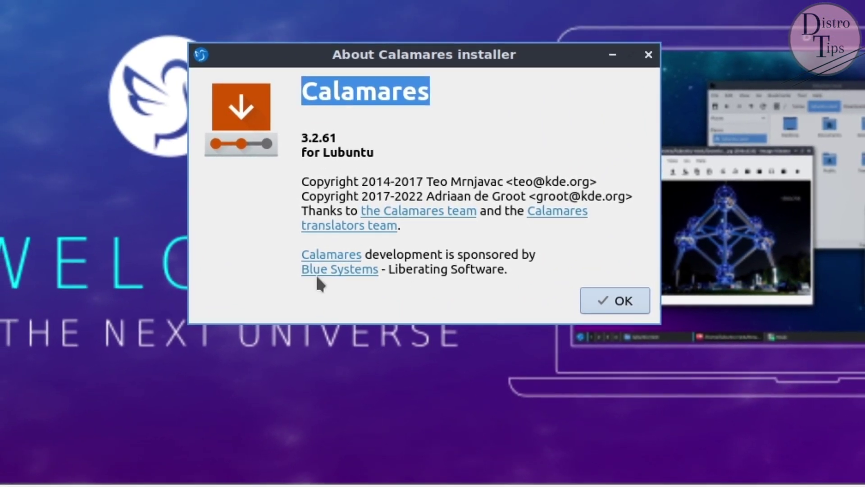
left_click_drag(374, 152, 300, 135)
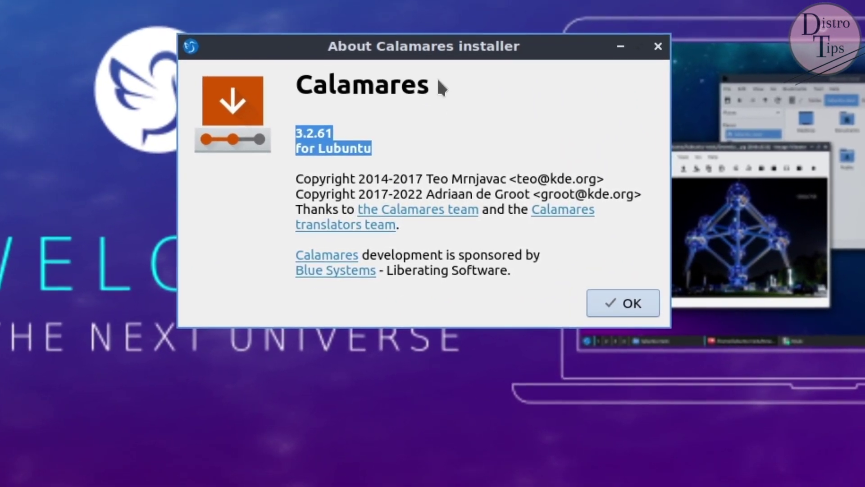
left_click_drag(439, 93, 300, 90)
left_click(590, 293)
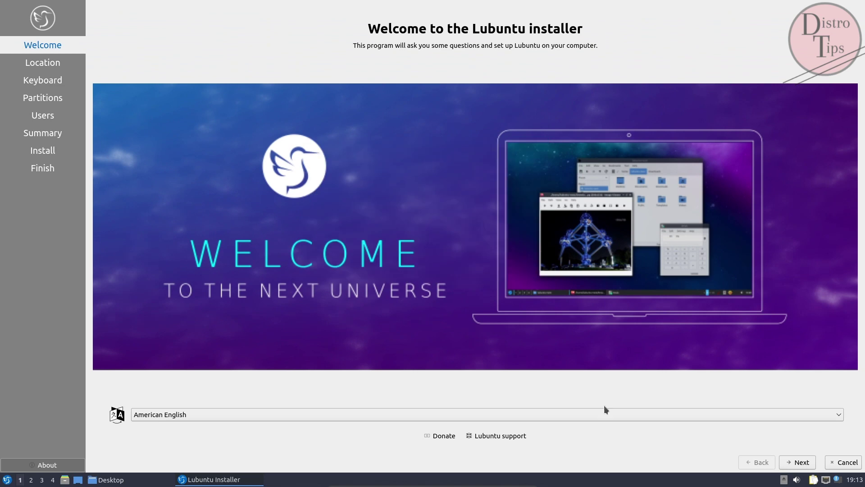
Step: Accept the default language, New York time zone and English (US) keyboard
left_click(795, 463)
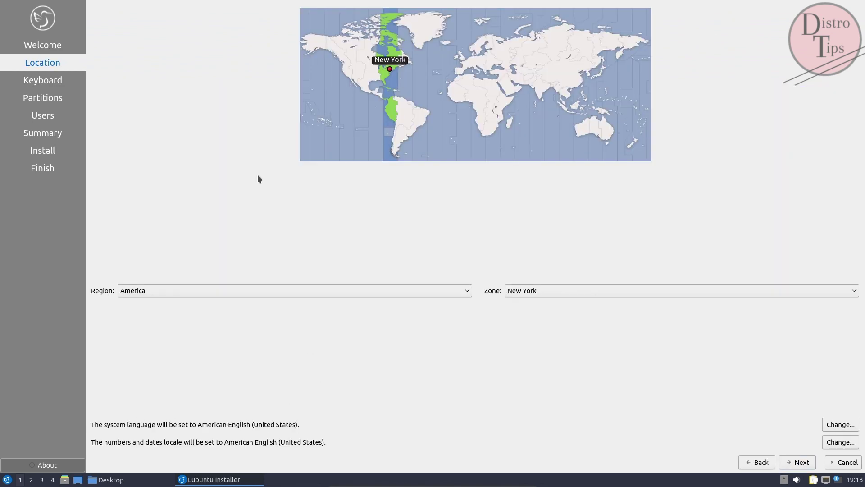
left_click(802, 464)
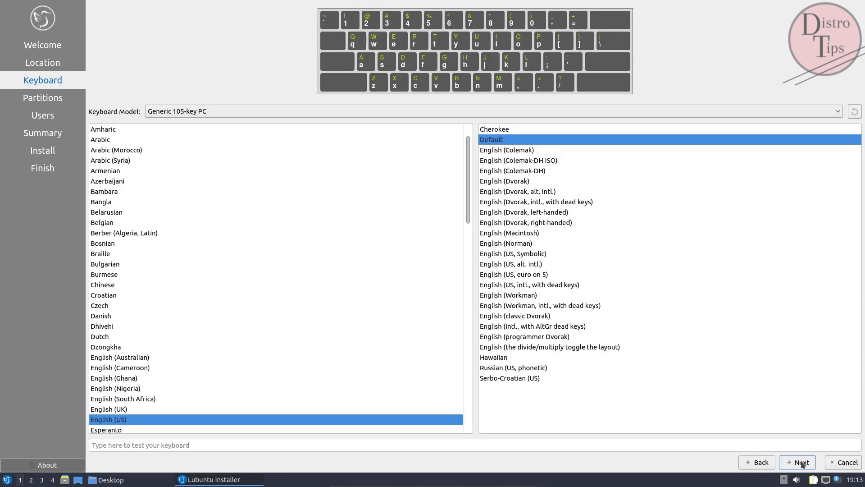
left_click(803, 464)
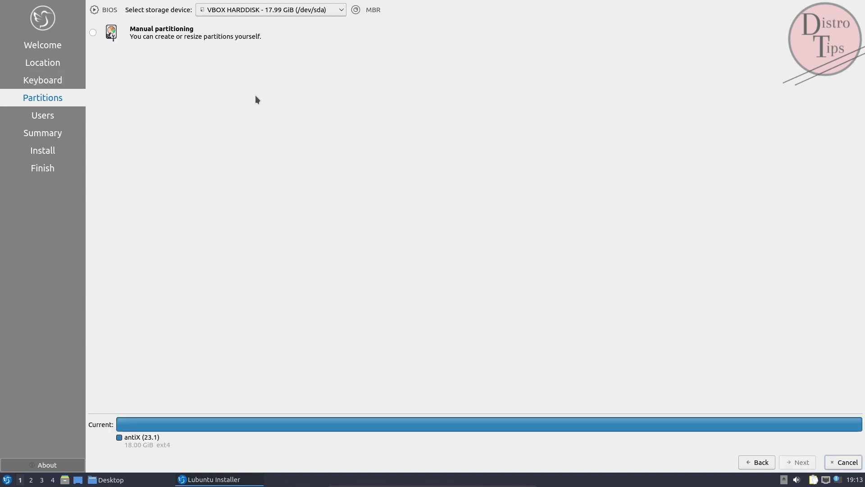
Step: Choose manual partitioning, delete /dev/sda1 and create a new MBR partition table
left_click(93, 33)
left_click(800, 462)
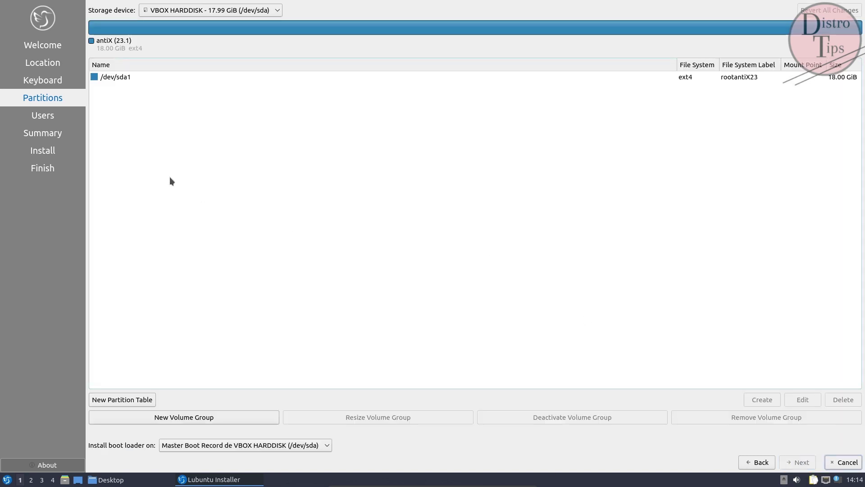
left_click(128, 79)
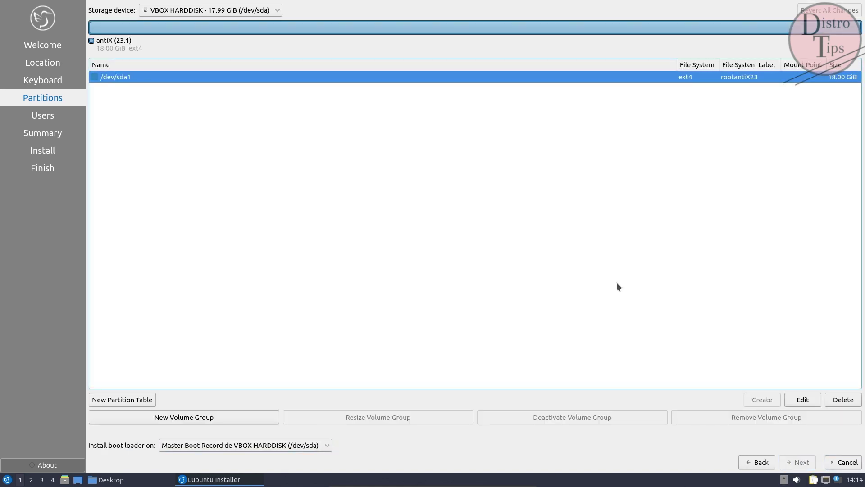
left_click(843, 400)
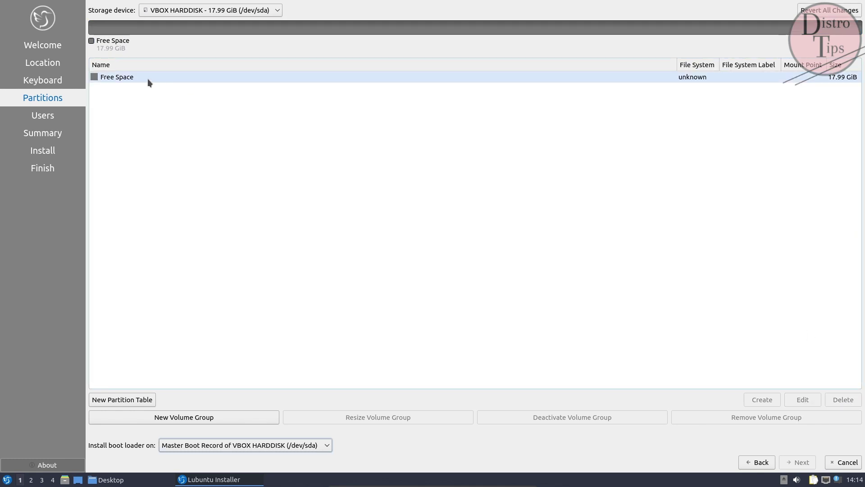
left_click(118, 75)
left_click(133, 402)
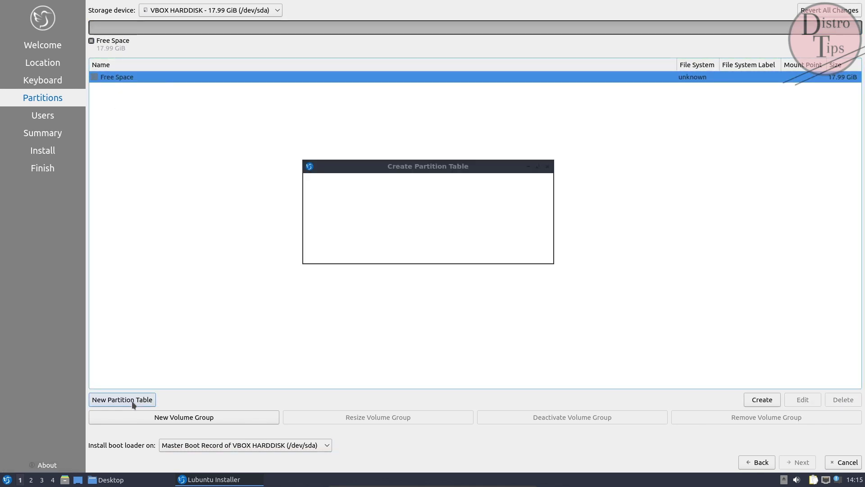
left_click(490, 252)
Step: Create an ext4 partition mounted at /, labelled 'root' with the root flag, then continue
left_click(121, 79)
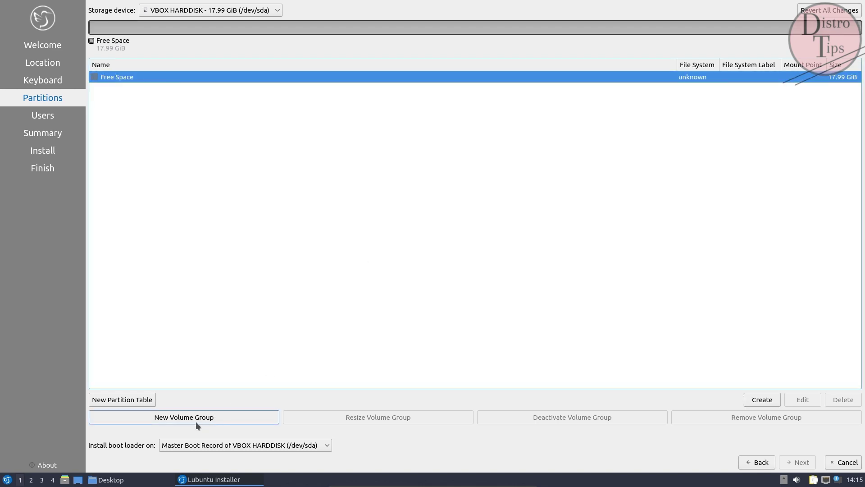
left_click(762, 399)
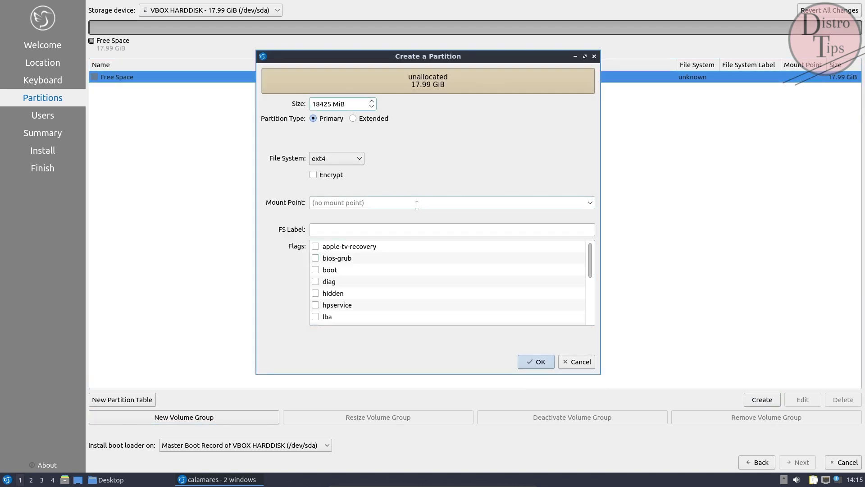
left_click(588, 203)
left_click(357, 215)
left_click(355, 229)
type("root")
scroll(472, 263, "down", 3)
left_click(316, 305)
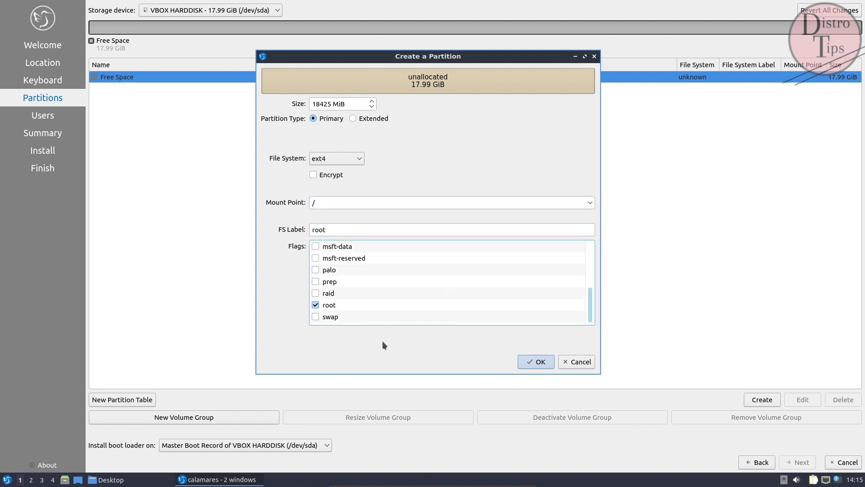
left_click(541, 362)
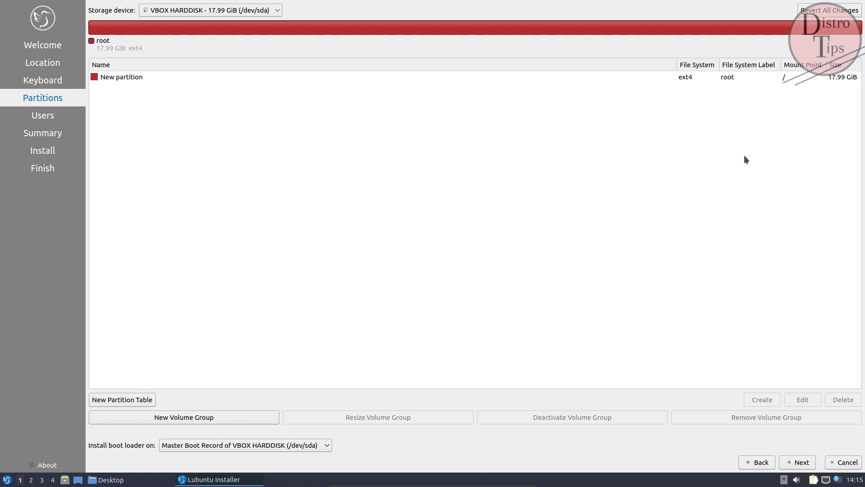
left_click(784, 464)
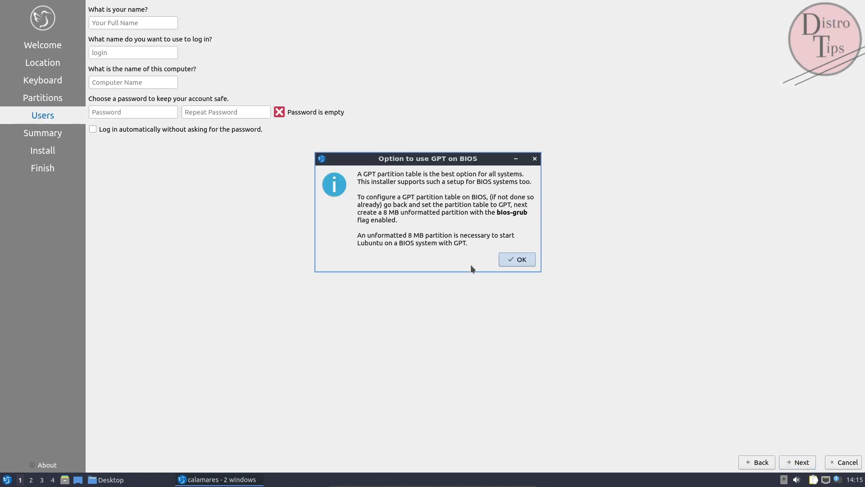
Step: Dismiss the GPT notice, enter the user's name and a matching account password, and continue
left_click(531, 263)
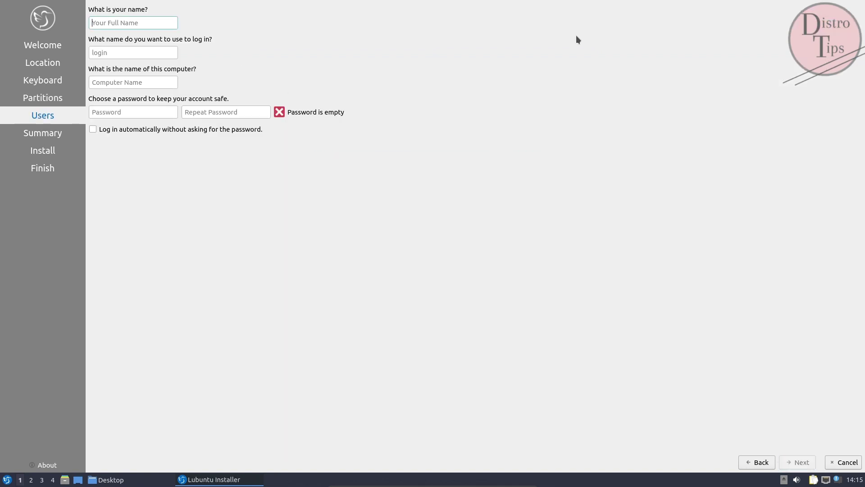
type("distrotips")
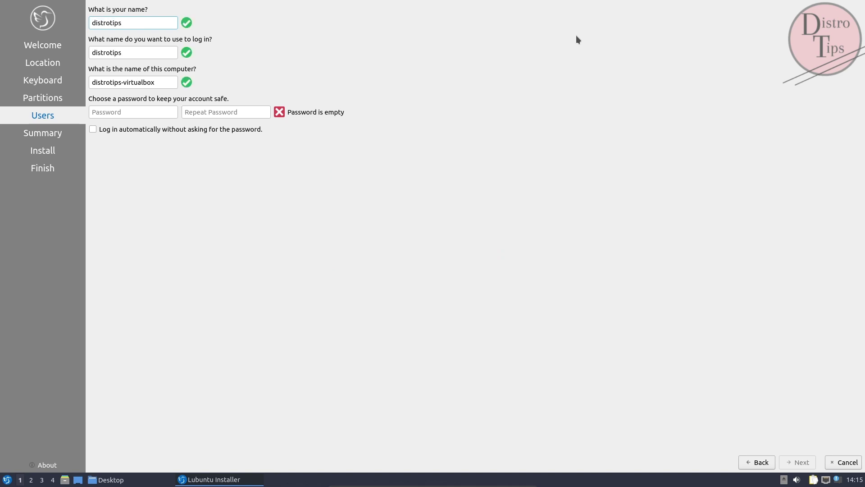
left_click(154, 111)
type("d")
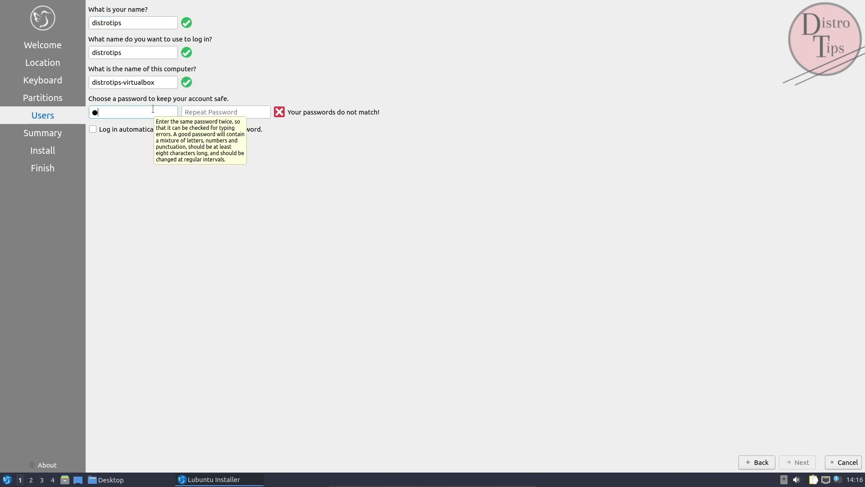
type("d")
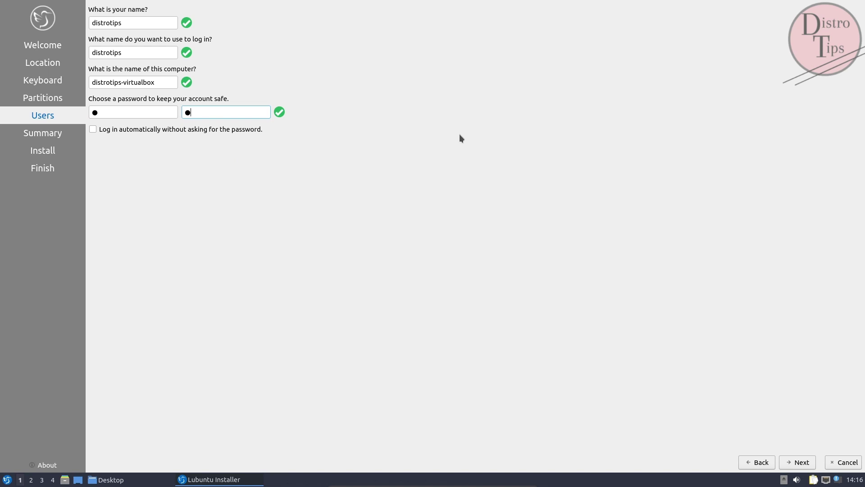
left_click(797, 461)
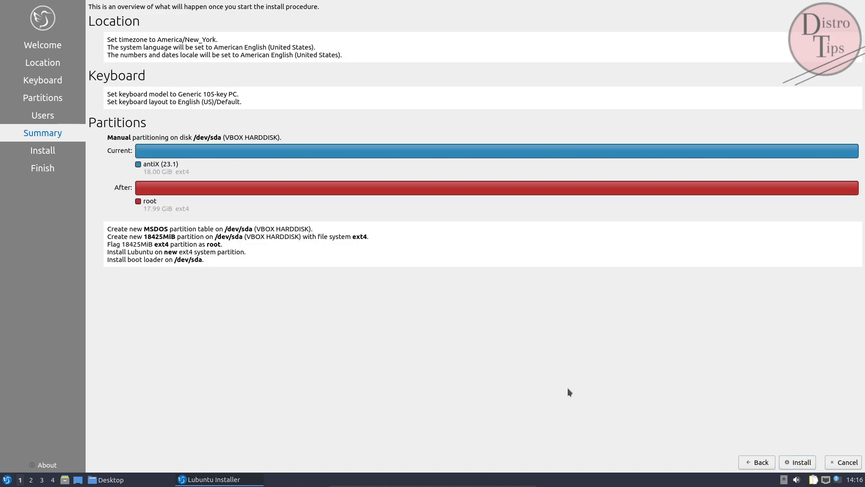
Step: Start the Lubuntu install, cancel it at 5% unpacking, and close the Desktop folder window
left_click(797, 467)
left_click(476, 234)
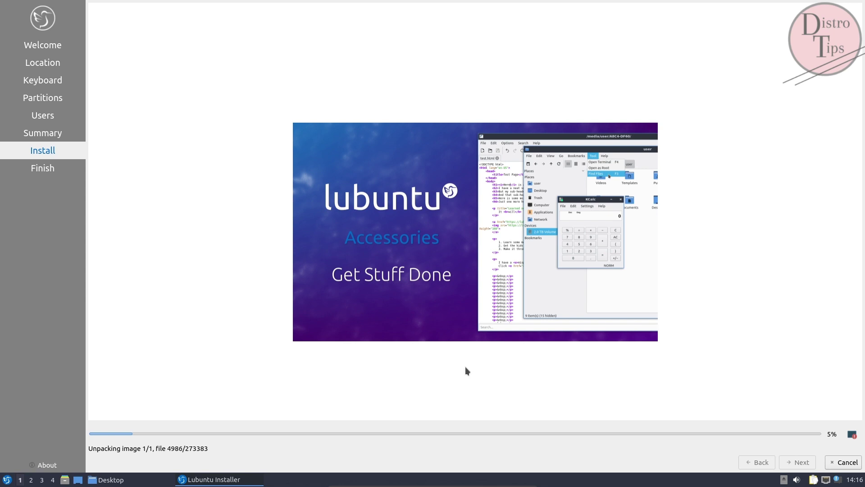
left_click(843, 462)
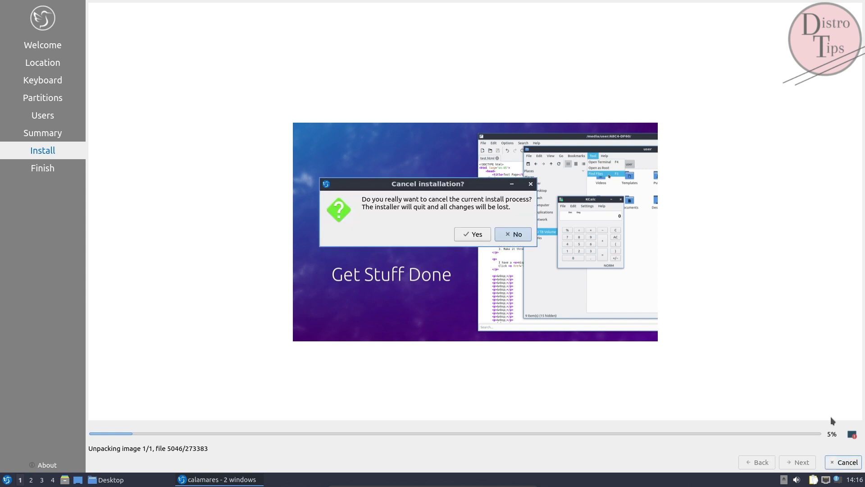
left_click(477, 234)
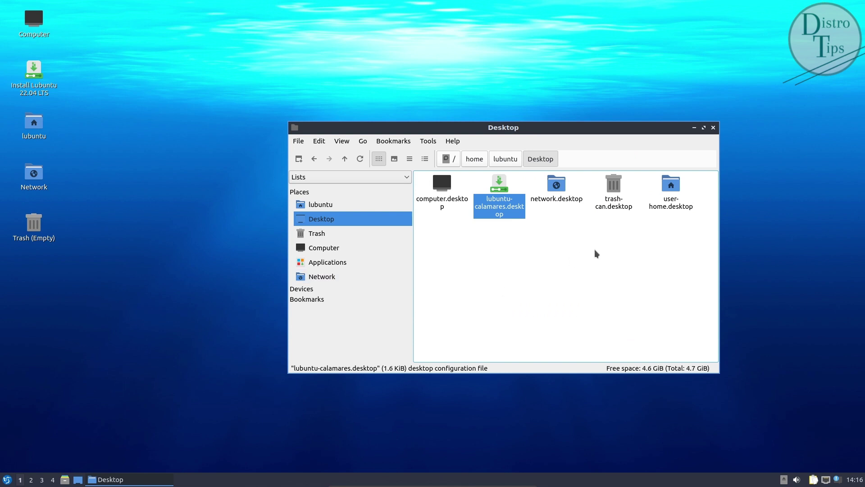
left_click(713, 129)
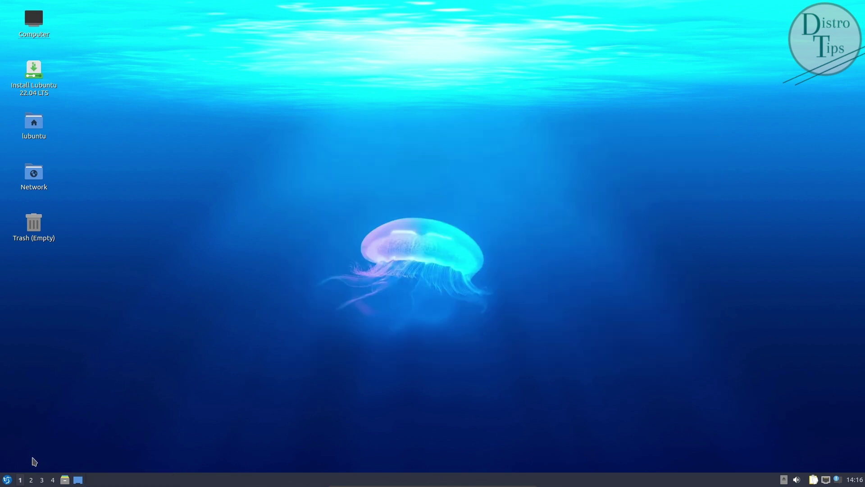
Step: Launch QTerminal from the application menu and run neofetch
left_click(7, 480)
mouse_move(41, 397)
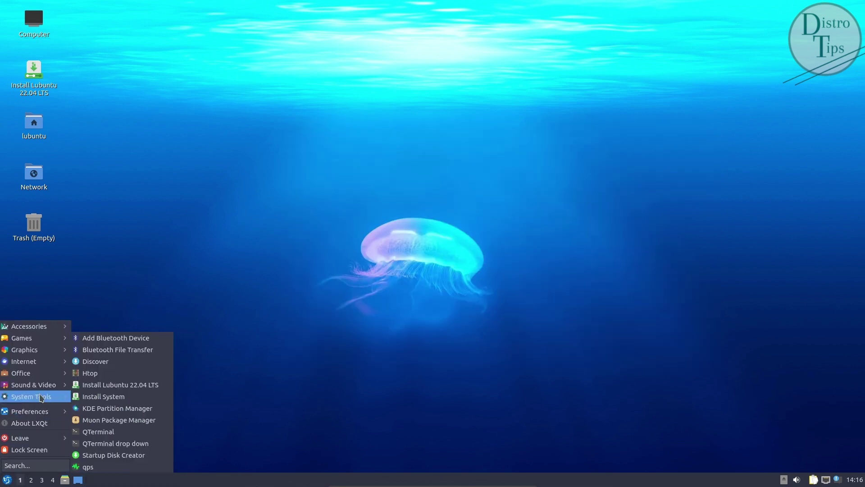
left_click(100, 432)
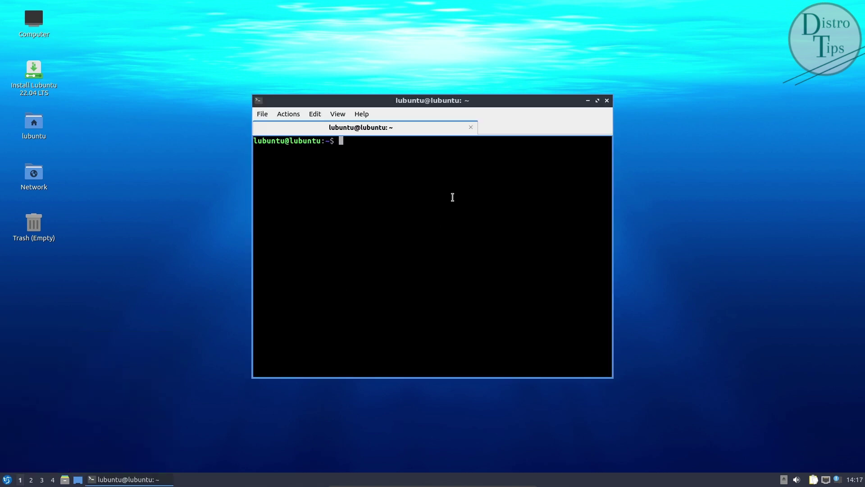
type("neofetch")
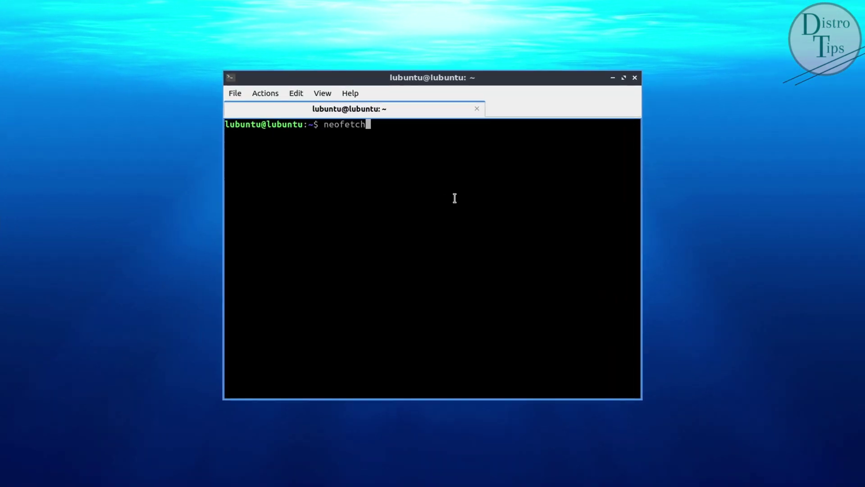
key("Return")
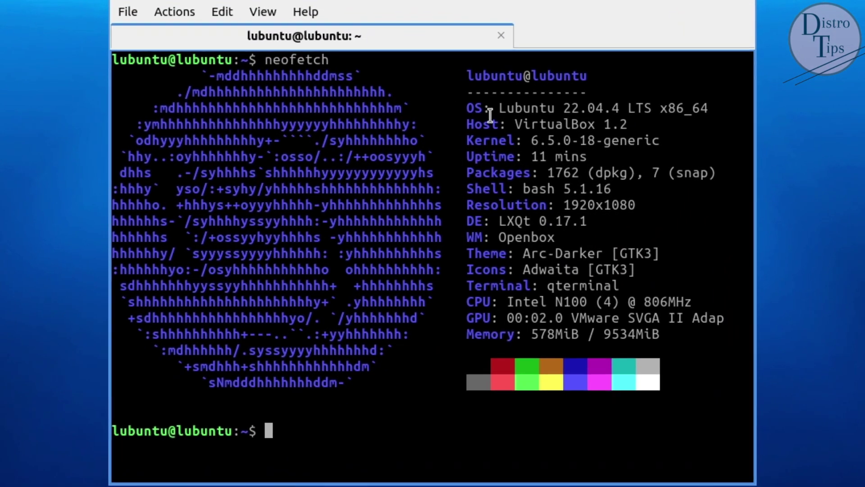
Step: Highlight the neofetch OS (Lubuntu 22.04.4 LTS), Kernel, Shell, DE and WM-to-Terminal lines
left_click_drag(490, 115, 711, 109)
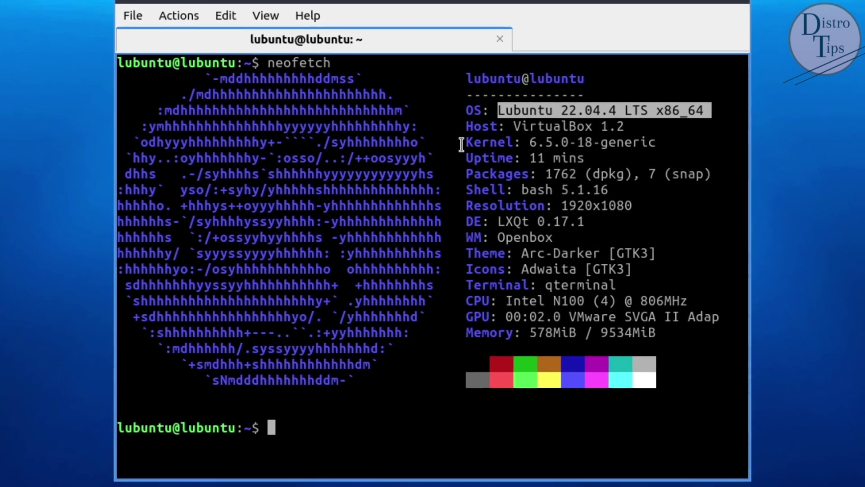
left_click_drag(464, 143, 648, 143)
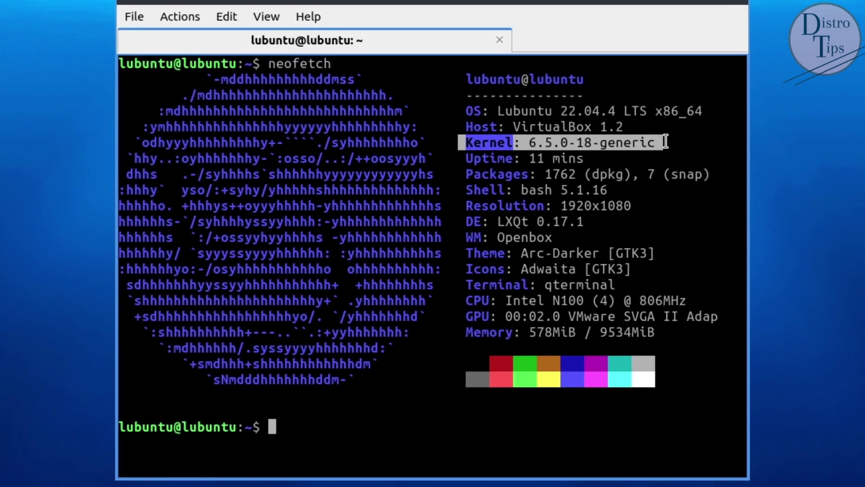
left_click_drag(466, 190, 621, 191)
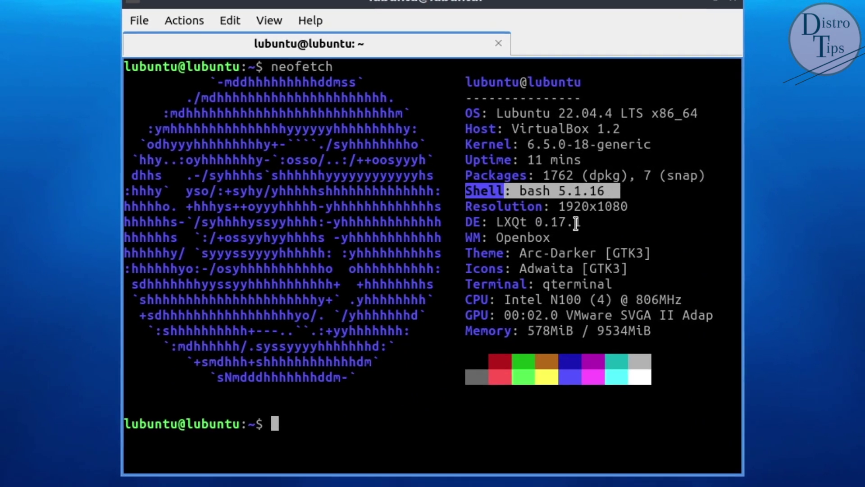
left_click_drag(465, 222, 597, 222)
left_click_drag(465, 237, 699, 286)
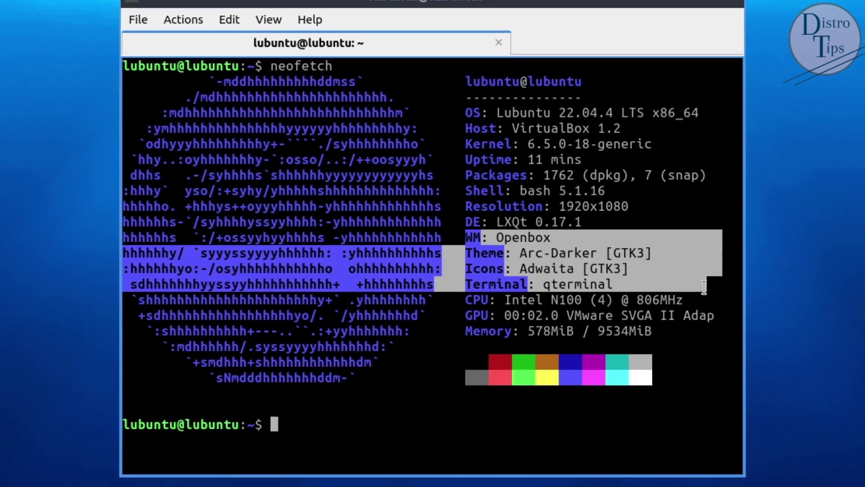
left_click_drag(688, 396, 385, 59)
Step: View QTerminal's About version information and glance at the View and Actions menus
left_click(308, 16)
left_click(327, 34)
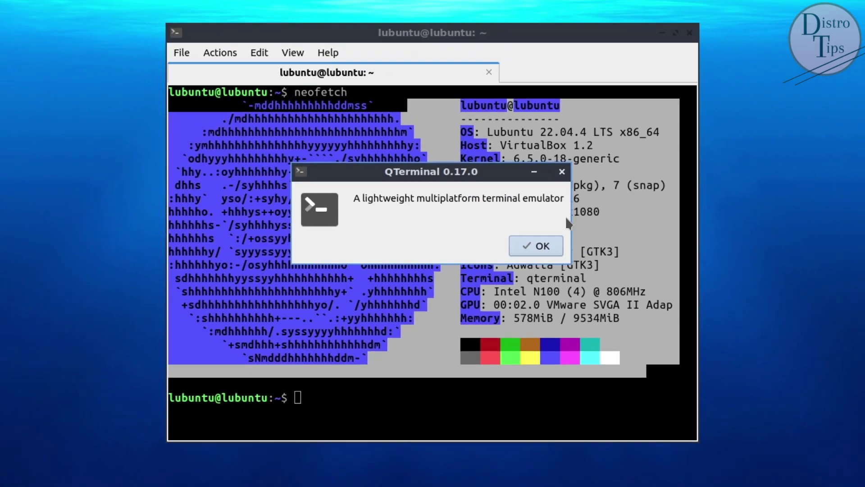
left_click(558, 247)
left_click(336, 115)
left_click(337, 115)
left_click(288, 115)
Step: Browse the Behavior, Shortcuts, Dropdown and Bookmarks preferences, then close settings and the terminal
left_click(264, 116)
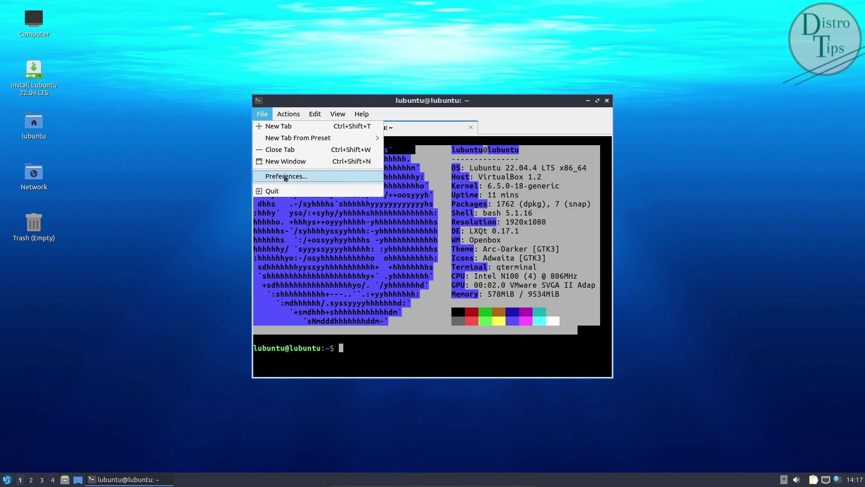
left_click(286, 176)
left_click(303, 94)
left_click(302, 105)
left_click(305, 116)
left_click(308, 128)
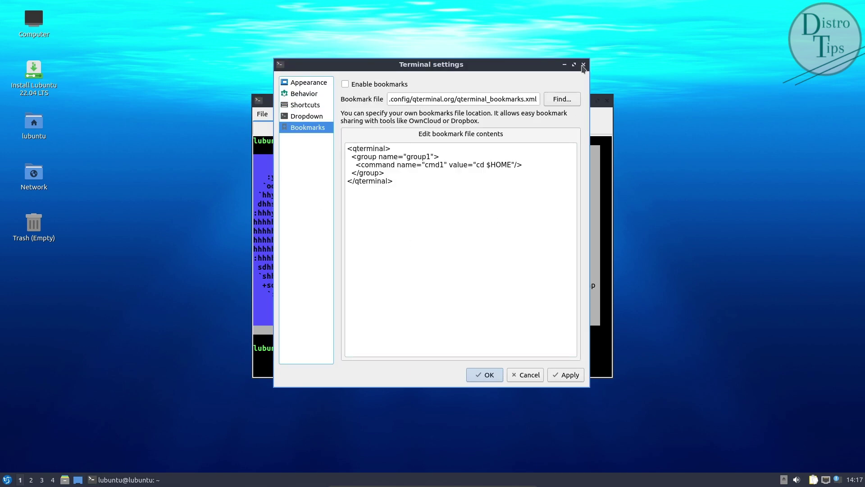
left_click(583, 65)
left_click(546, 113)
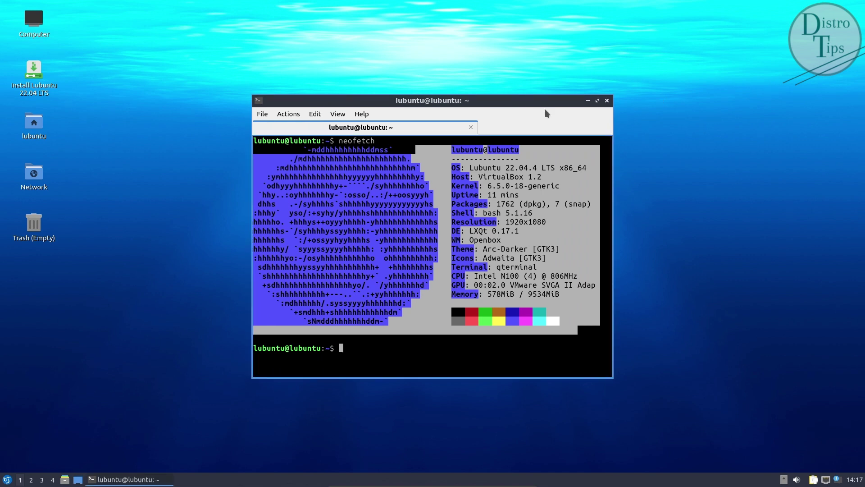
left_click(607, 101)
left_click(422, 245)
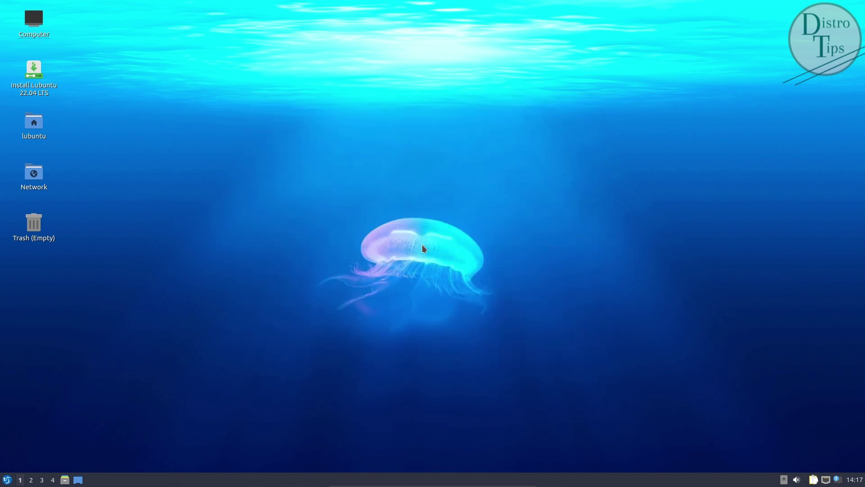
right_click(388, 96)
mouse_move(452, 157)
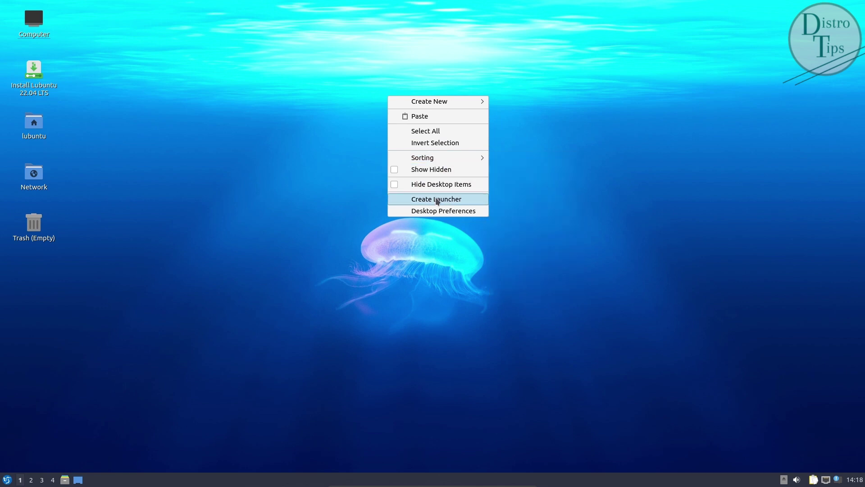
left_click(441, 212)
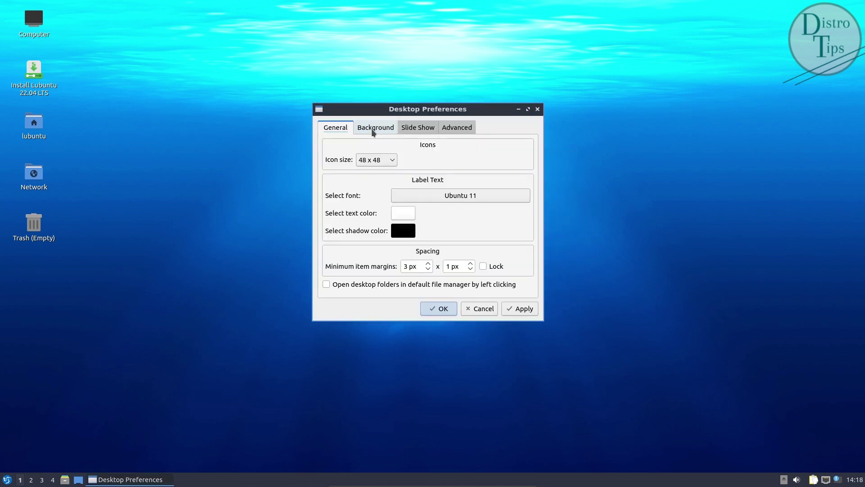
left_click(373, 131)
left_click(417, 128)
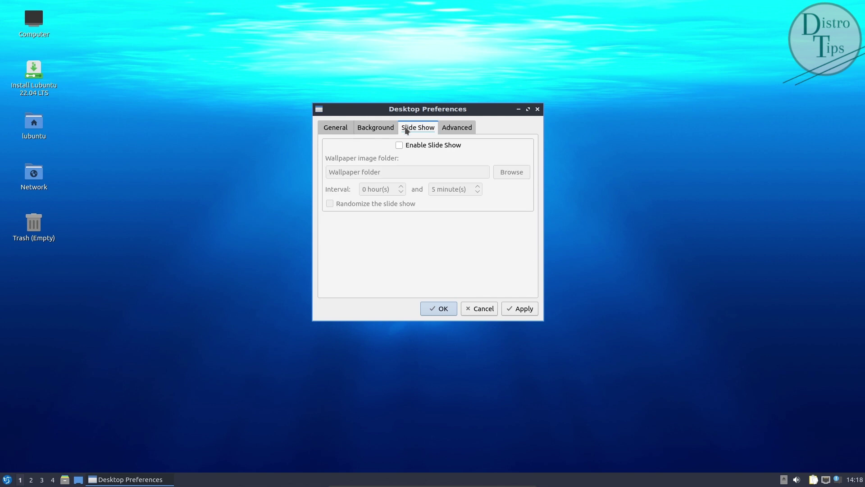
left_click(468, 129)
left_click(330, 182)
left_click(519, 309)
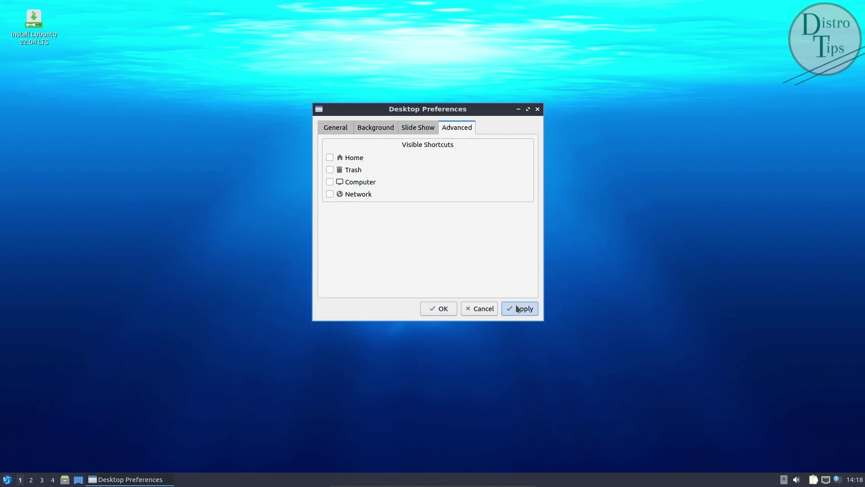
left_click(330, 194)
left_click(329, 182)
left_click(330, 169)
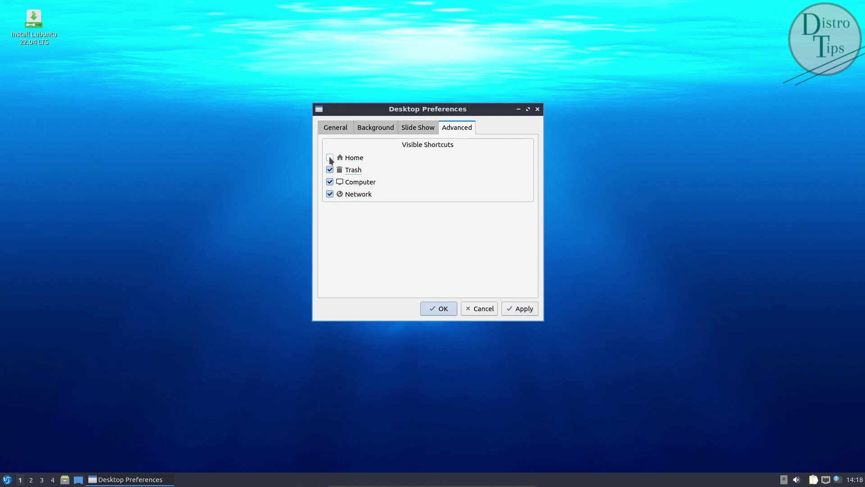
left_click(518, 309)
left_click(538, 109)
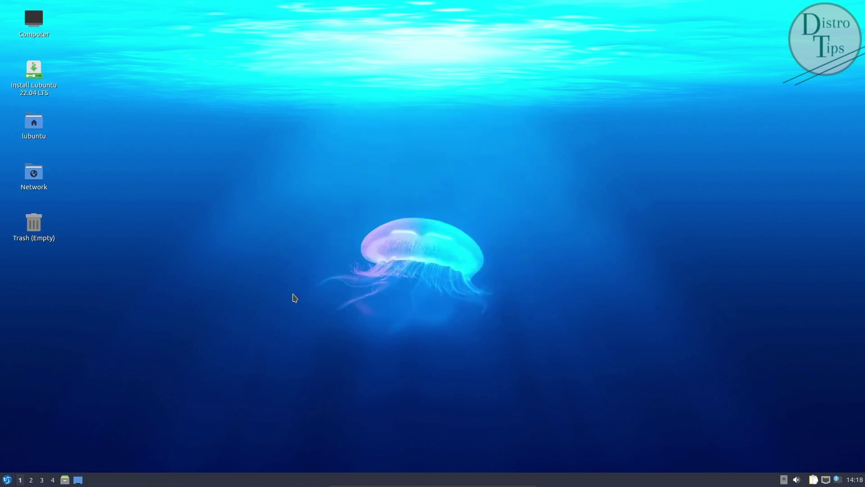
left_click(7, 480)
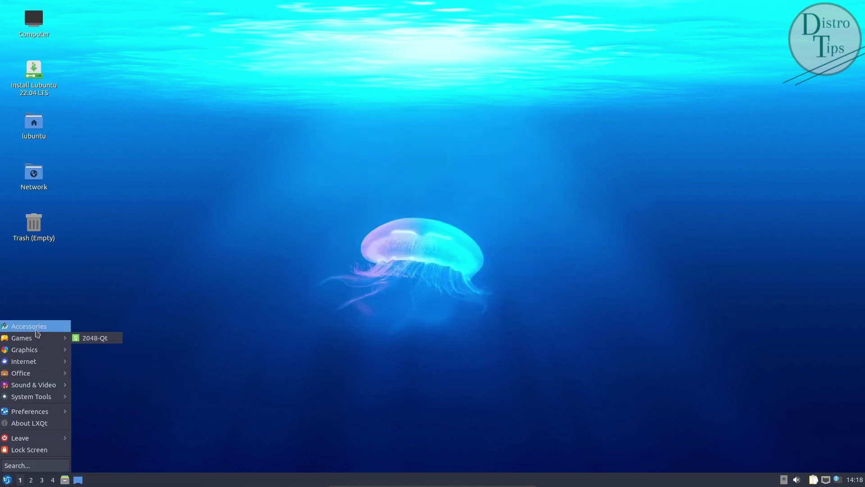
mouse_move(37, 332)
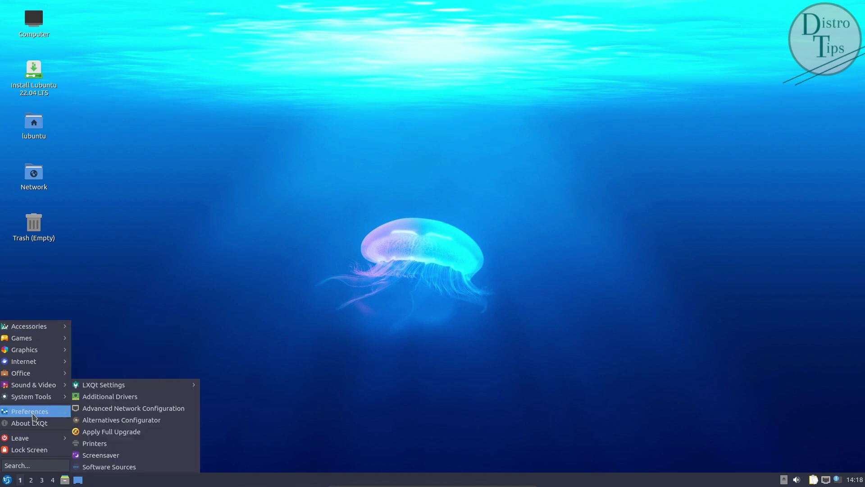
mouse_move(36, 399)
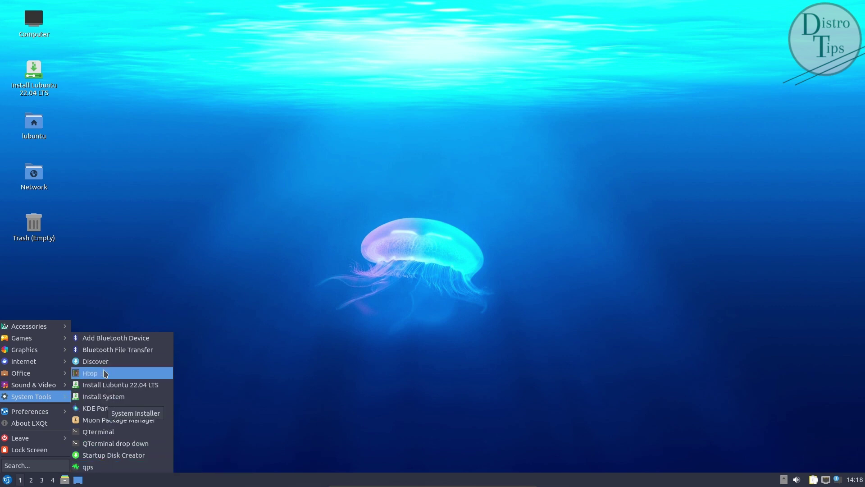
left_click(105, 366)
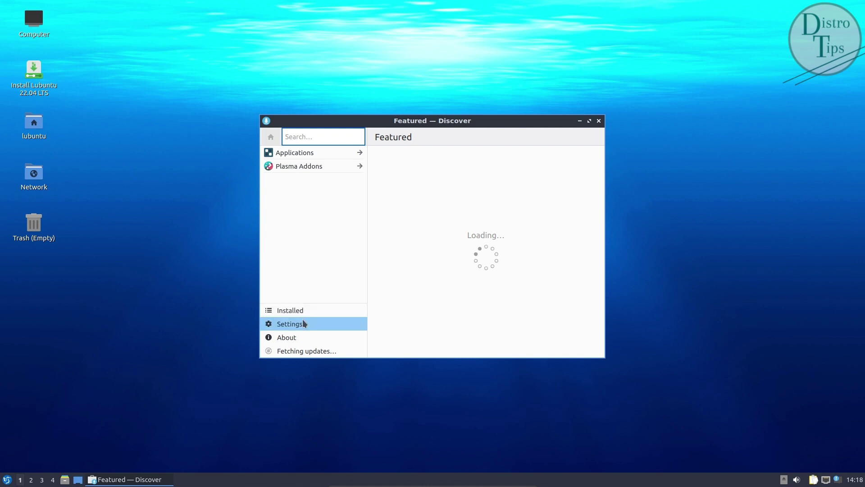
left_click(293, 337)
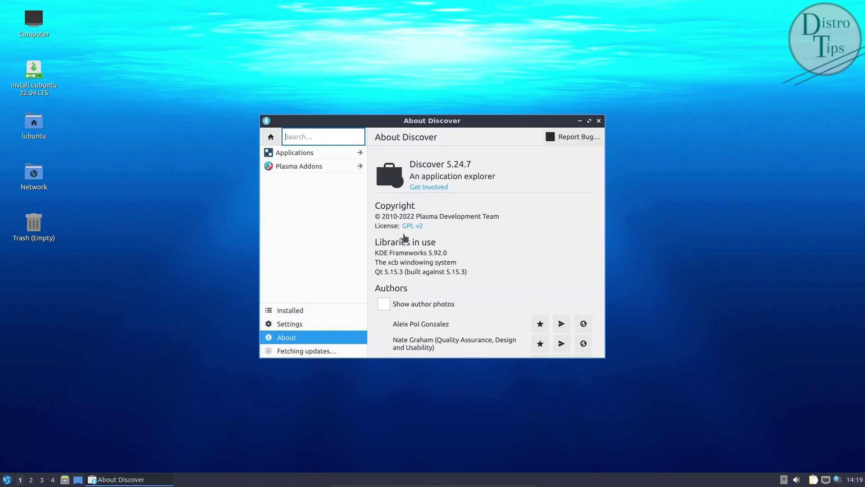
left_click(296, 152)
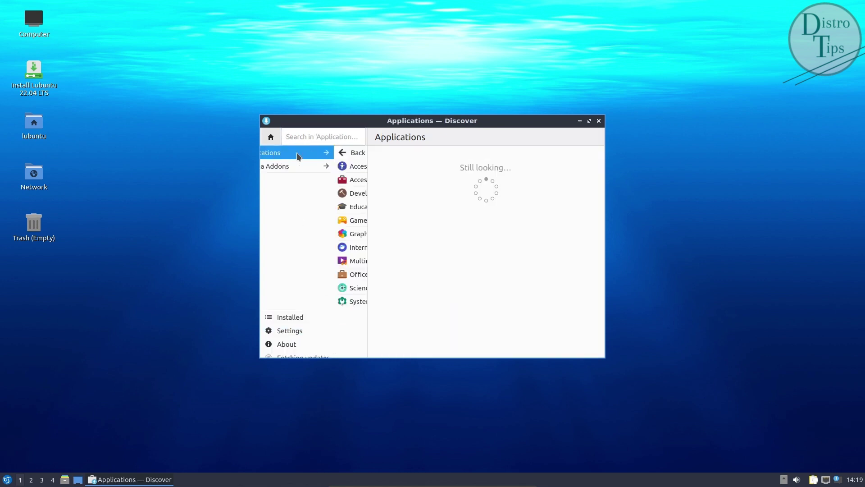
left_click_drag(315, 359, 320, 387)
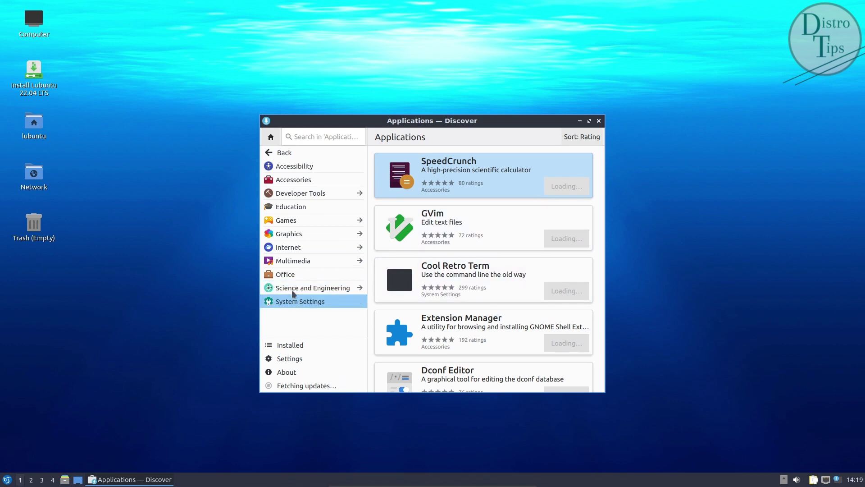
left_click(288, 361)
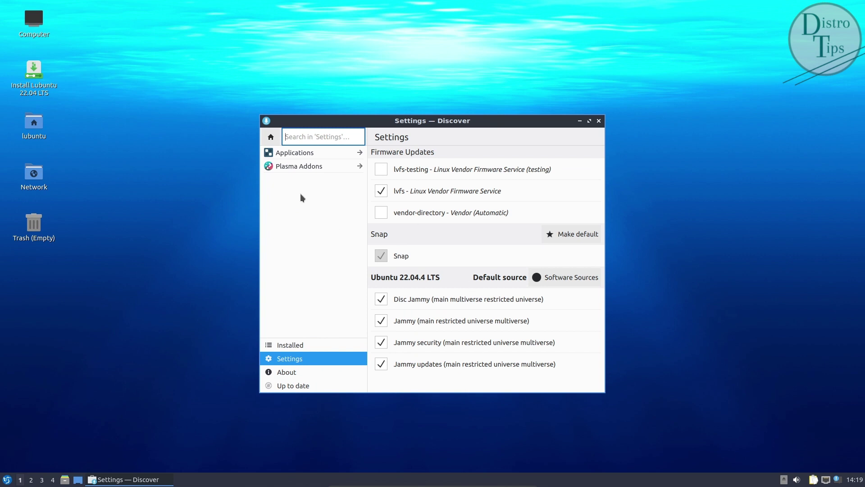
left_click(298, 152)
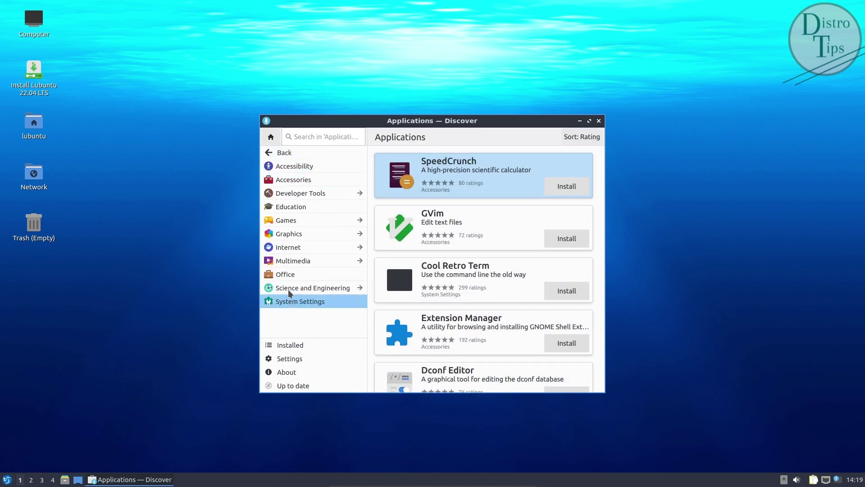
left_click(293, 180)
left_click(299, 194)
left_click(298, 207)
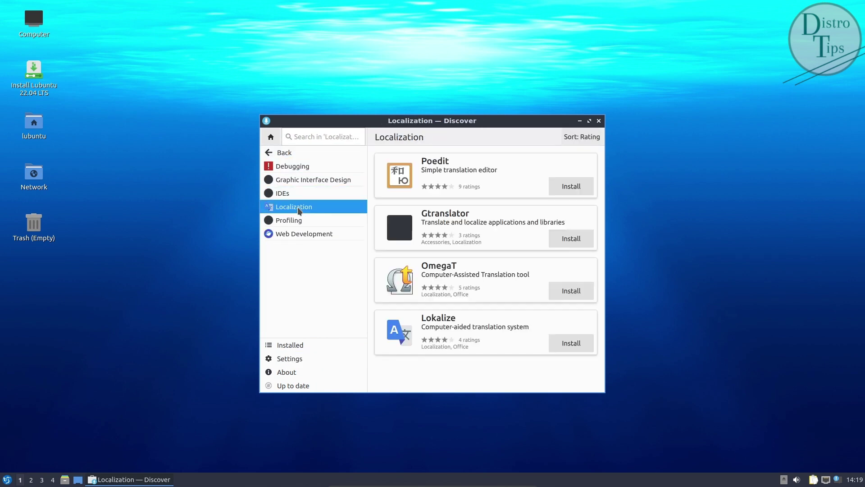
left_click(308, 385)
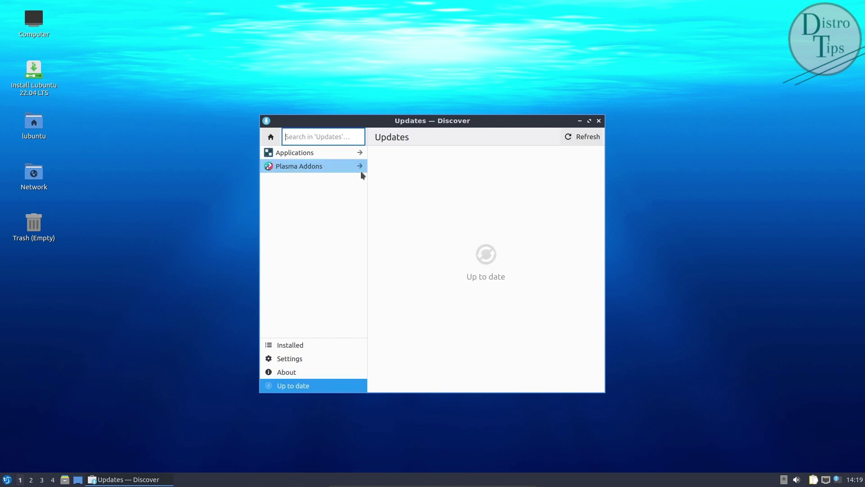
left_click(599, 122)
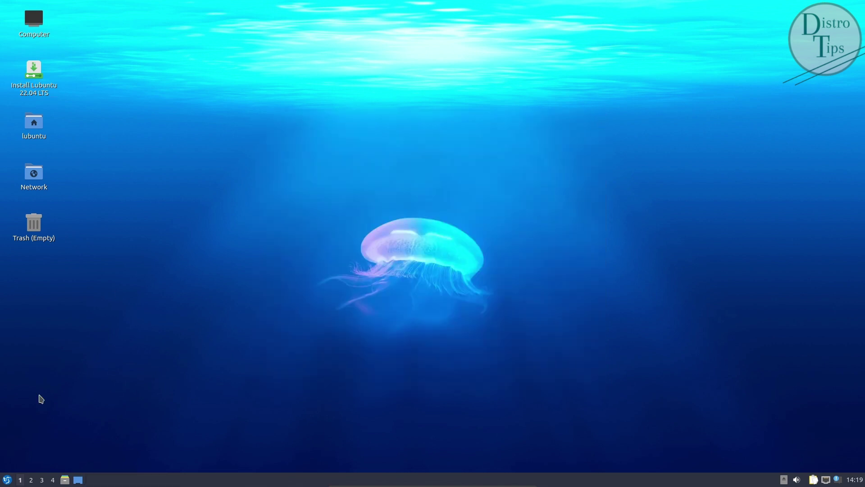
Step: Shut down Lubuntu from the Leave menu and confirm switching off the computer
left_click(7, 479)
mouse_move(31, 437)
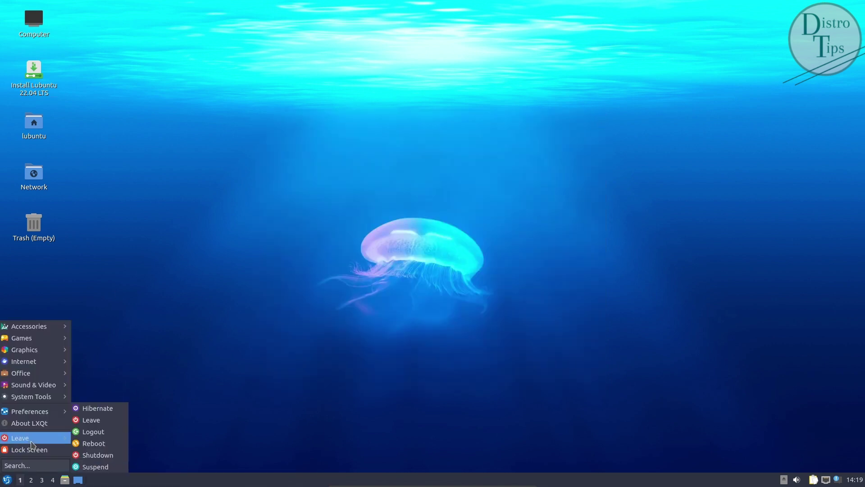
left_click(97, 456)
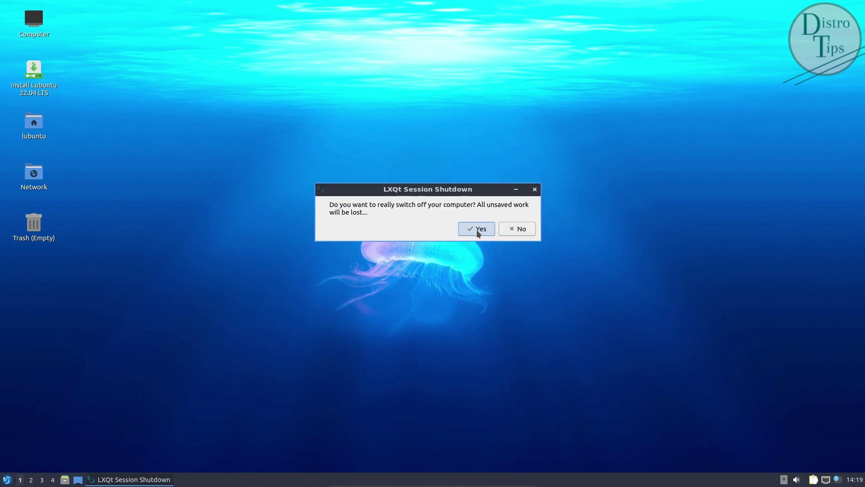
left_click(477, 229)
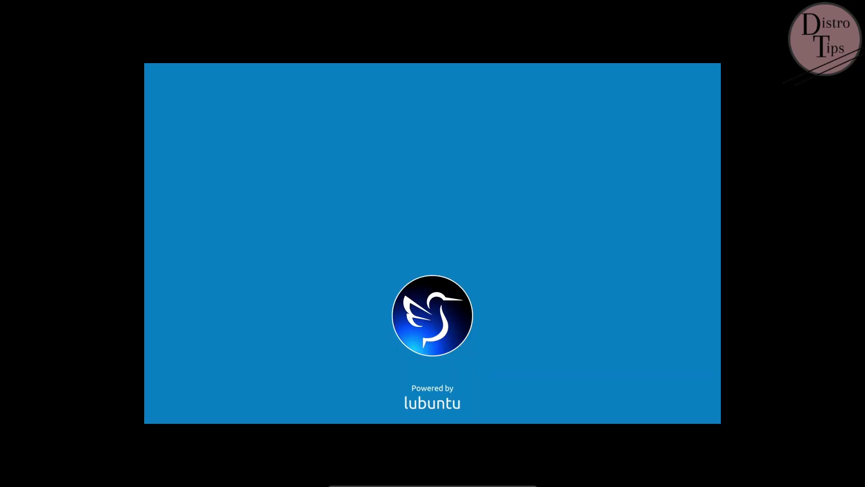